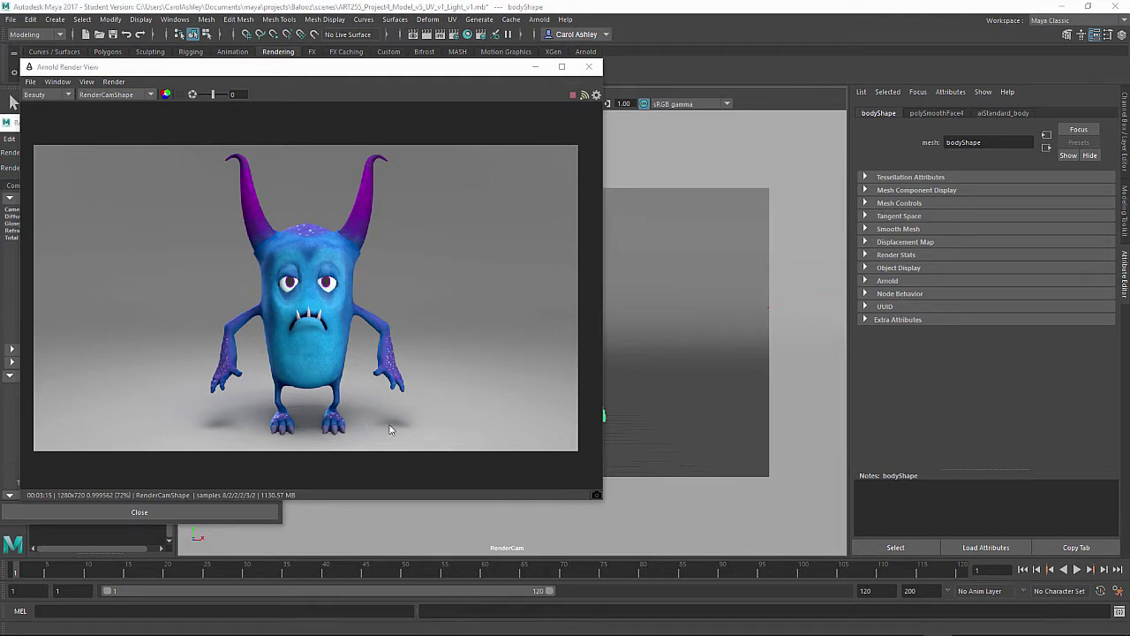
Step: Take a snapshot of the current Arnold render in the Render View
click(407, 403)
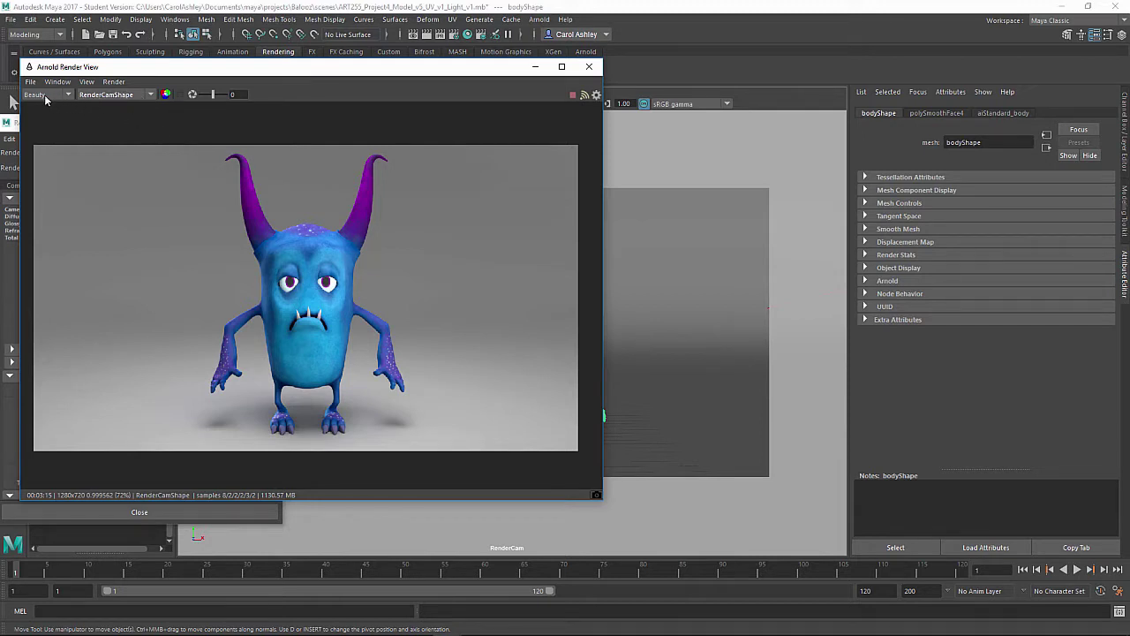
click(49, 95)
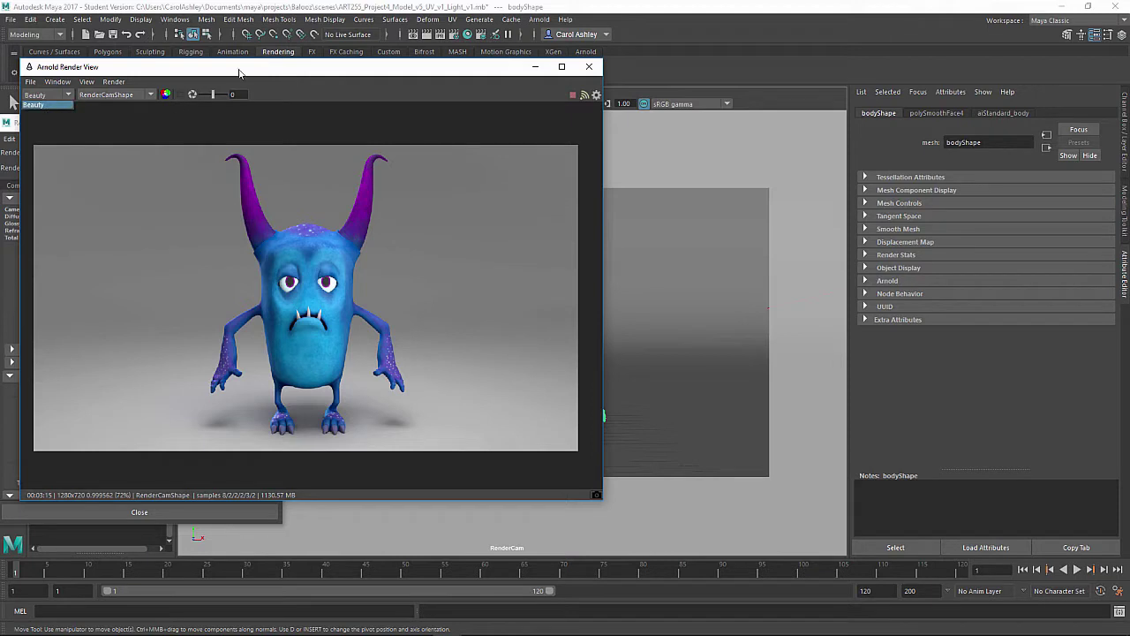
click(242, 72)
drag(245, 74, 291, 105)
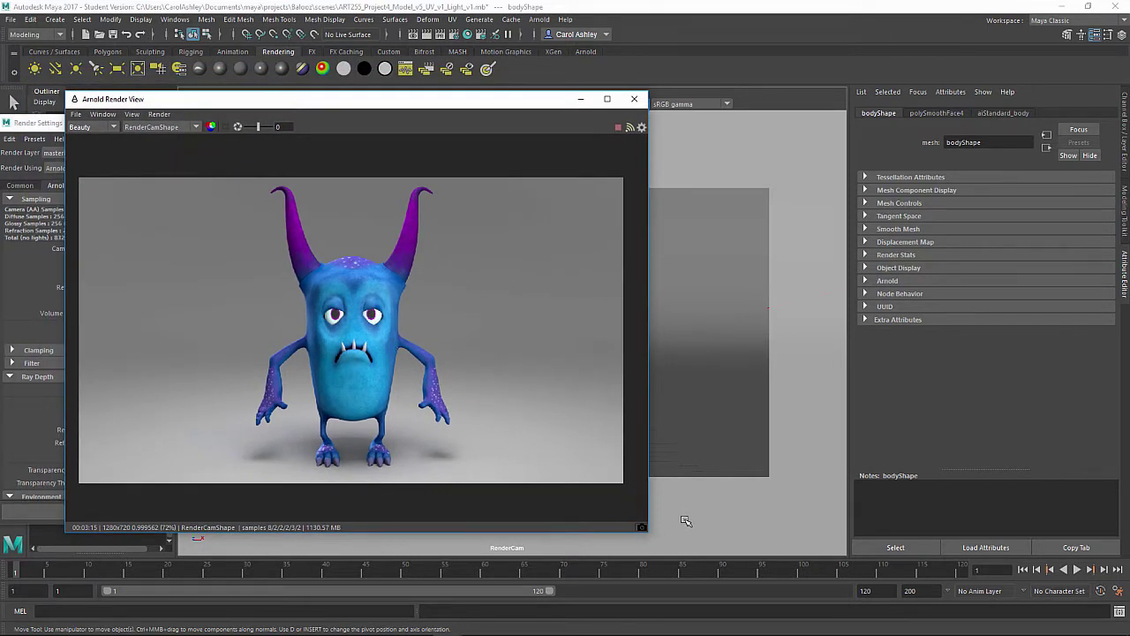
click(641, 529)
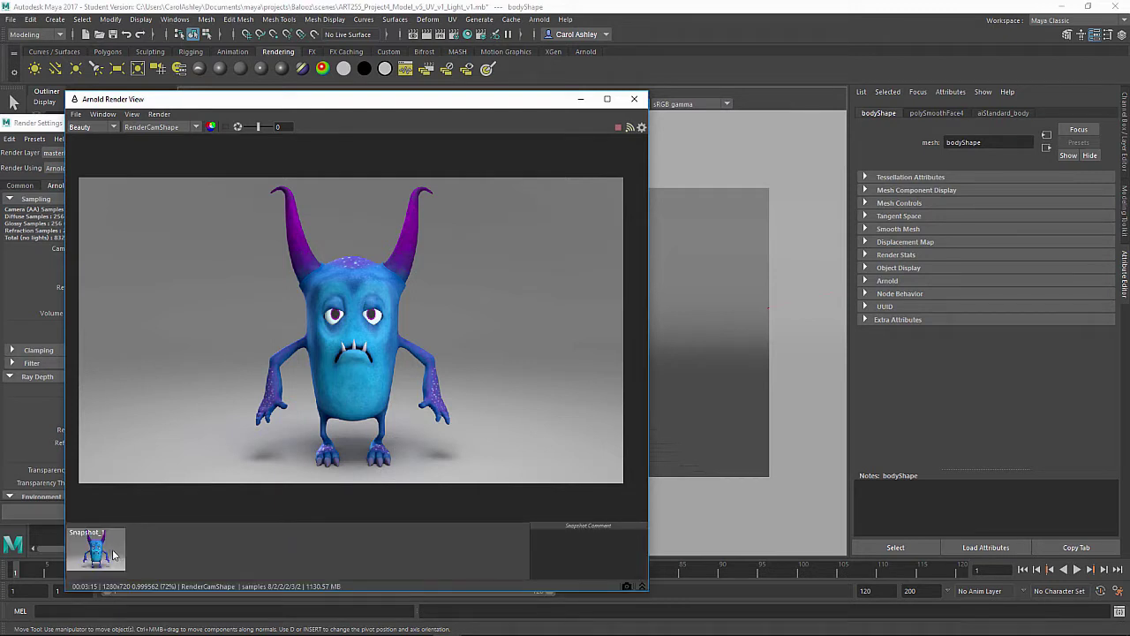
Step: Start saving Snapshot_1 as a colour-corrected image
right_click(112, 555)
click(77, 115)
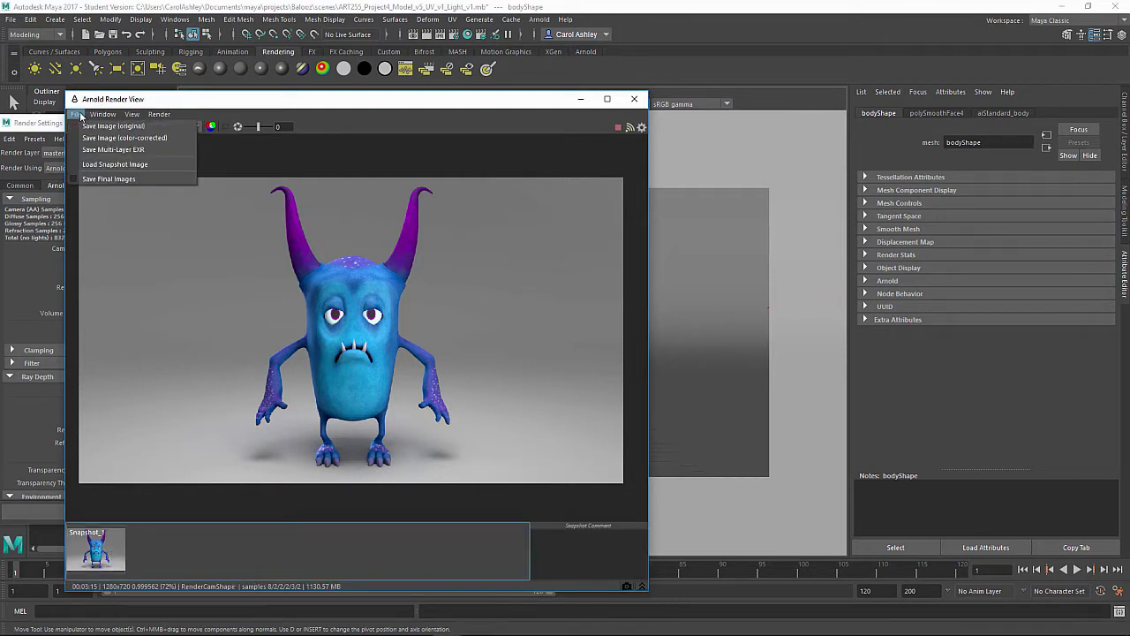
click(159, 138)
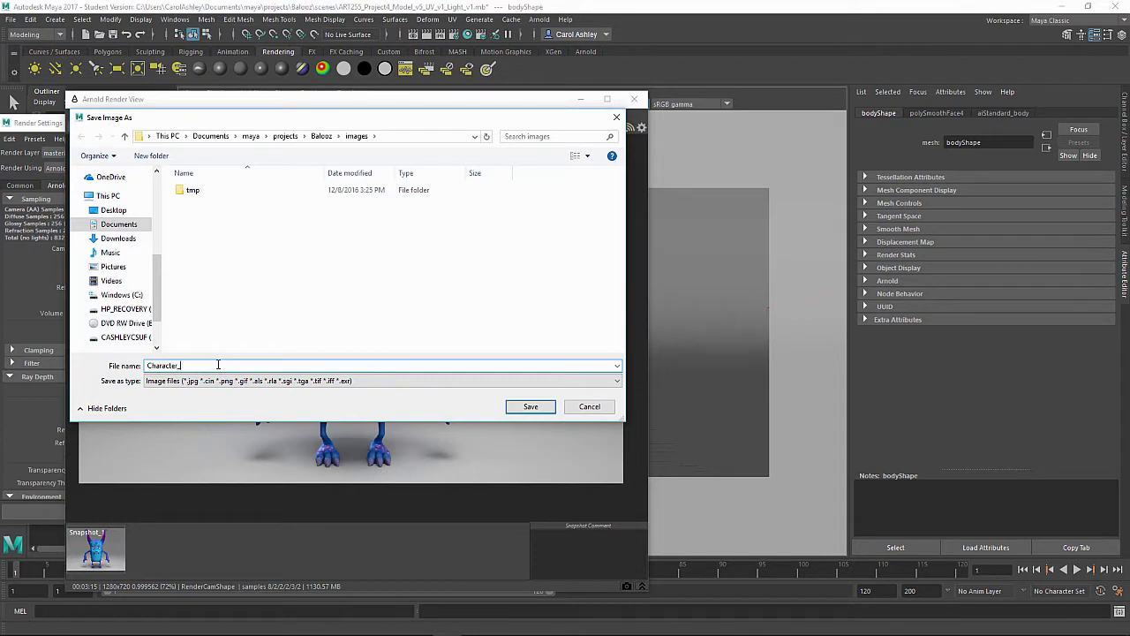
Step: Name the image Character_Lighting and save it to the images folder
text(ighting_v1.jpg)
key(Return)
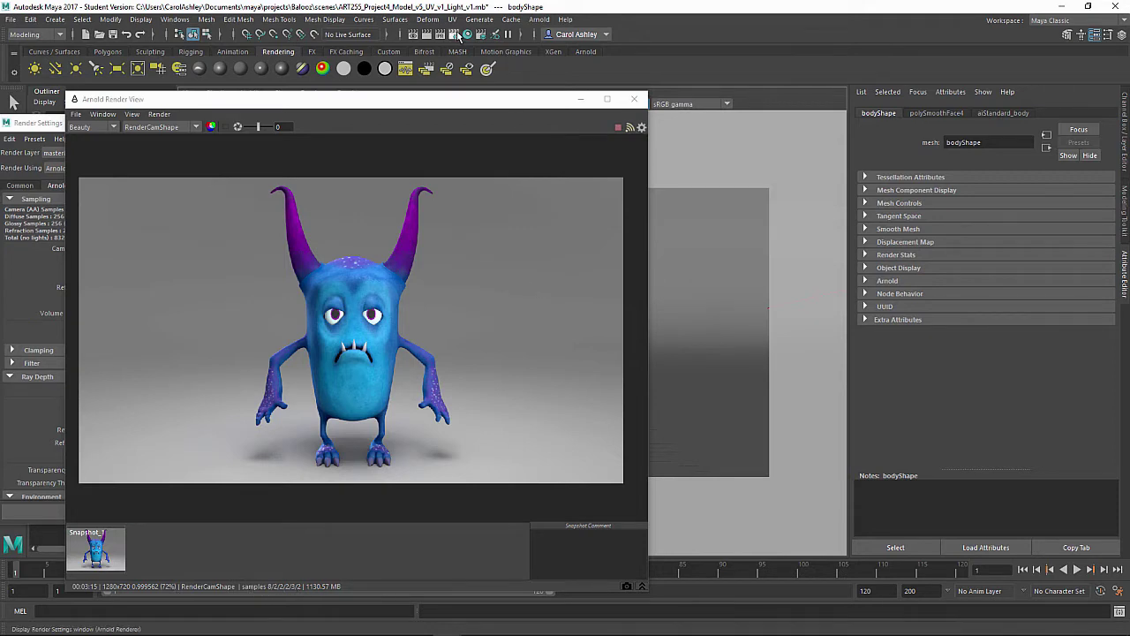
Step: Set Arnold samples Glossy 0, SSS 2, Volume Indirect 0, then review the Common tab
click(458, 36)
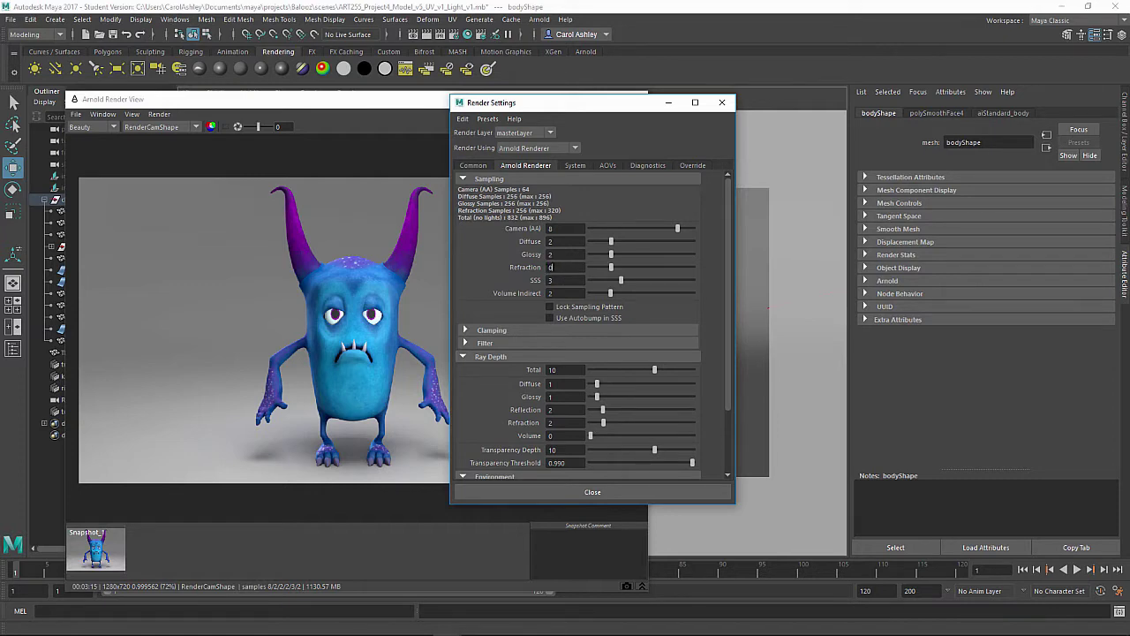
double_click(556, 255)
text(0)
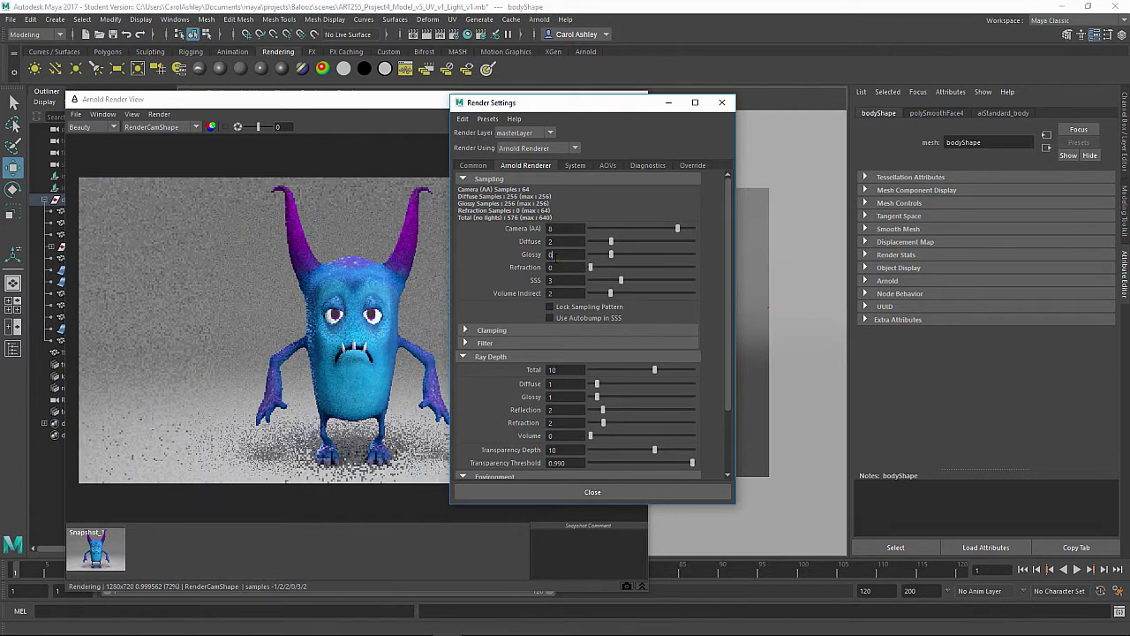
double_click(550, 280)
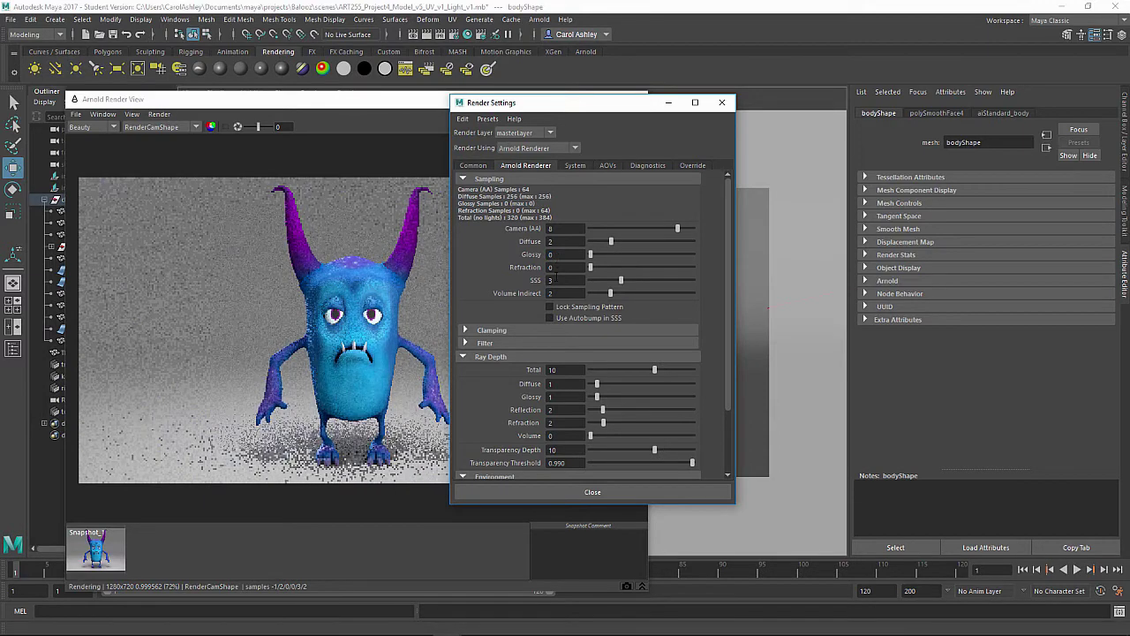
text(2)
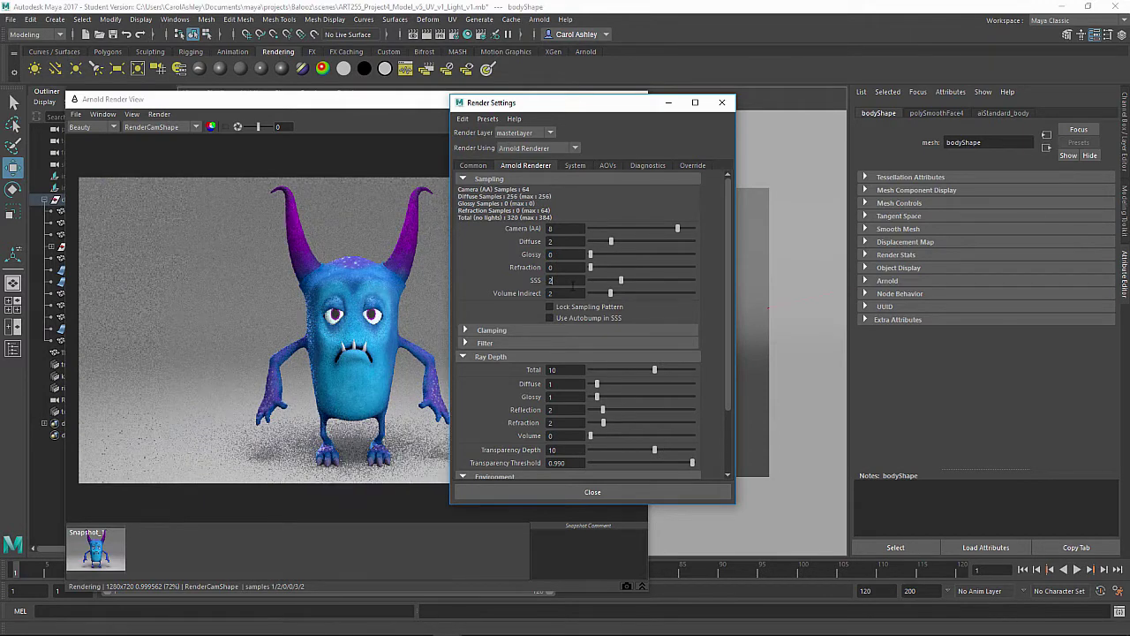
key(Return)
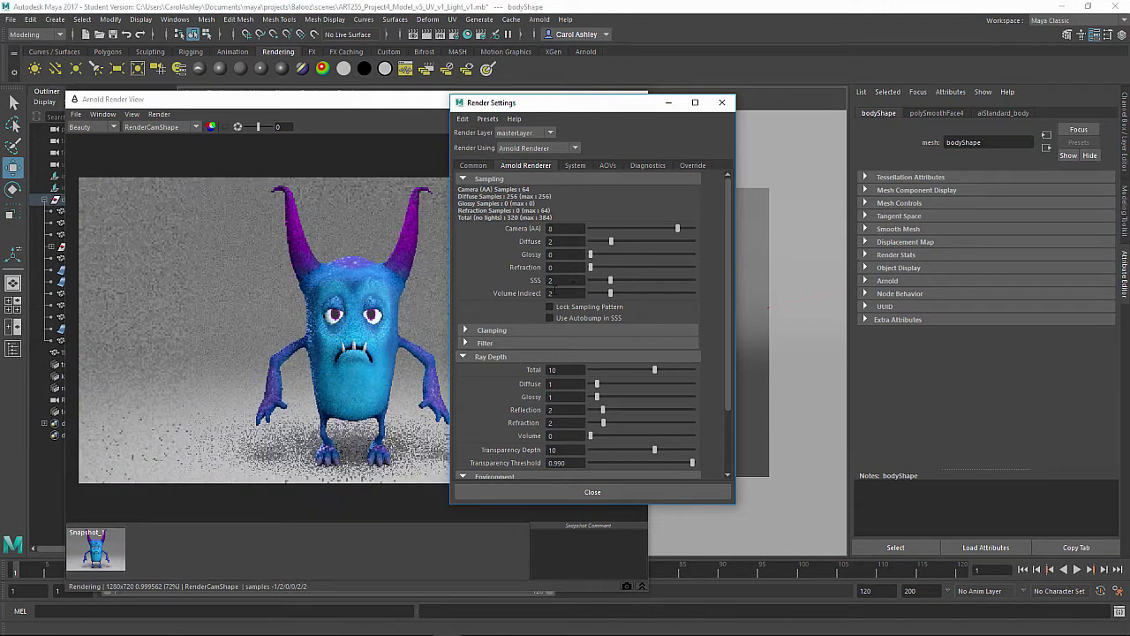
double_click(551, 292)
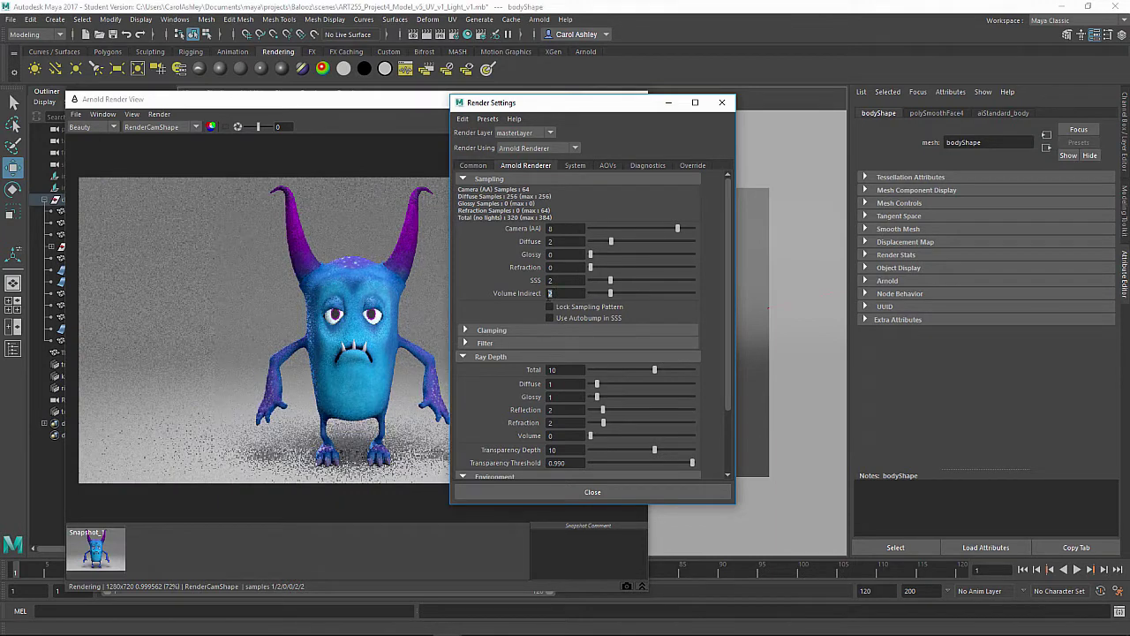
text(0)
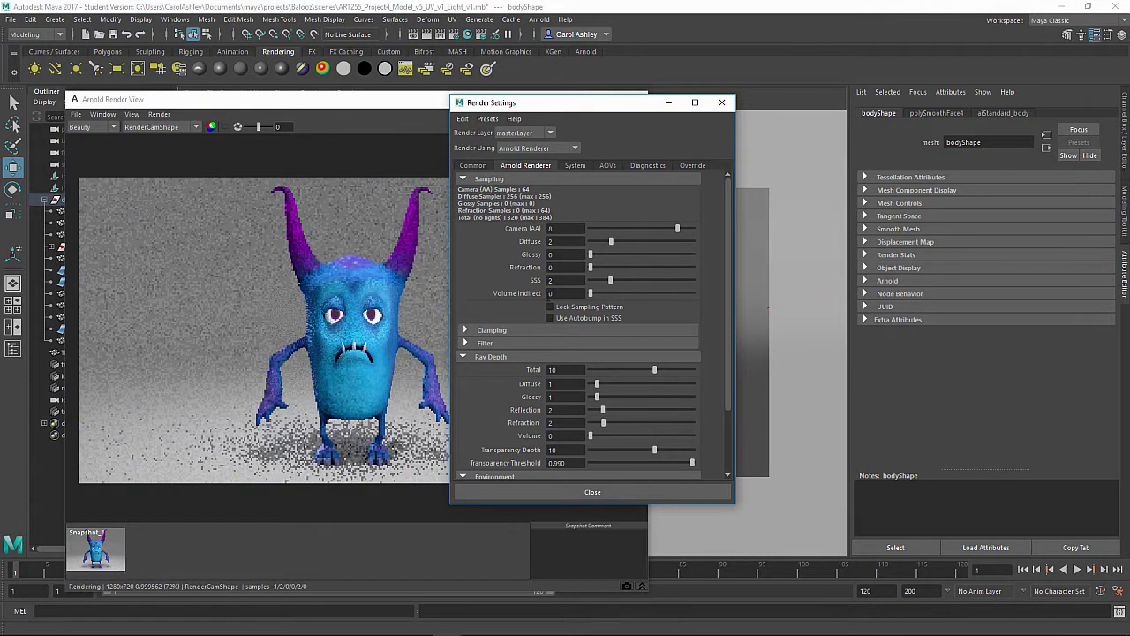
key(Return)
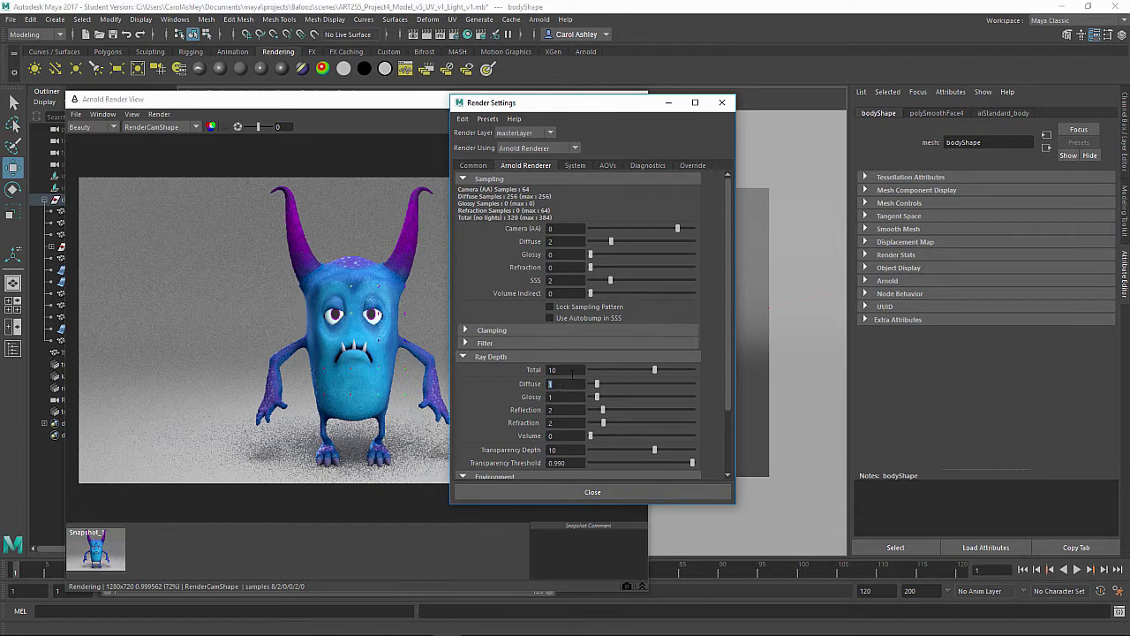
click(475, 166)
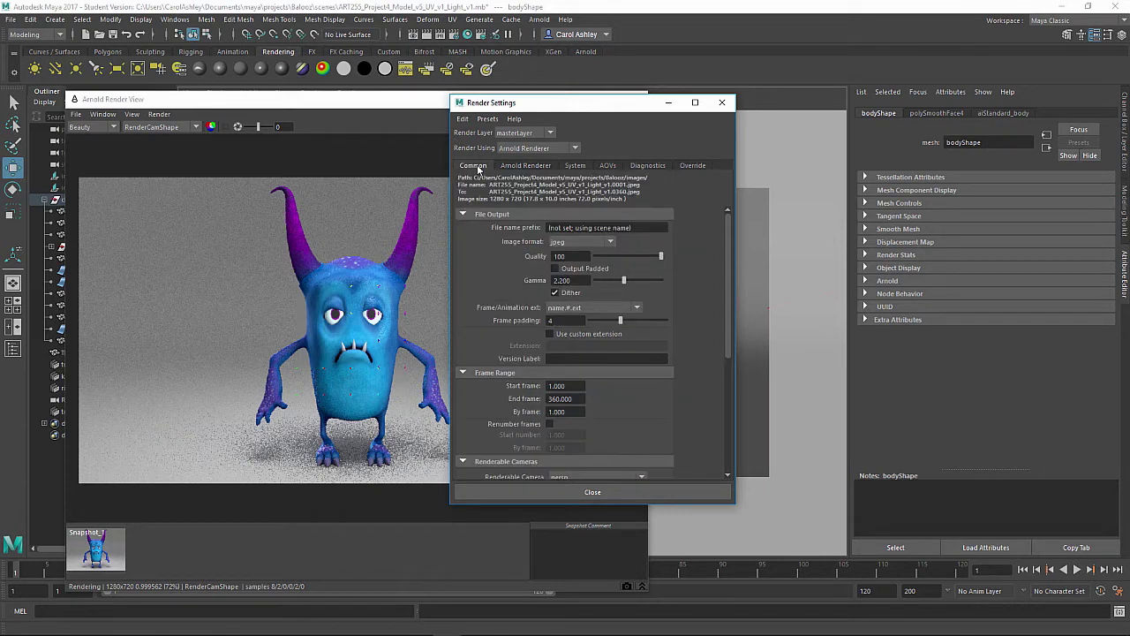
drag(727, 332, 743, 251)
Step: Close Render Settings and the render view, then save the scene
click(721, 102)
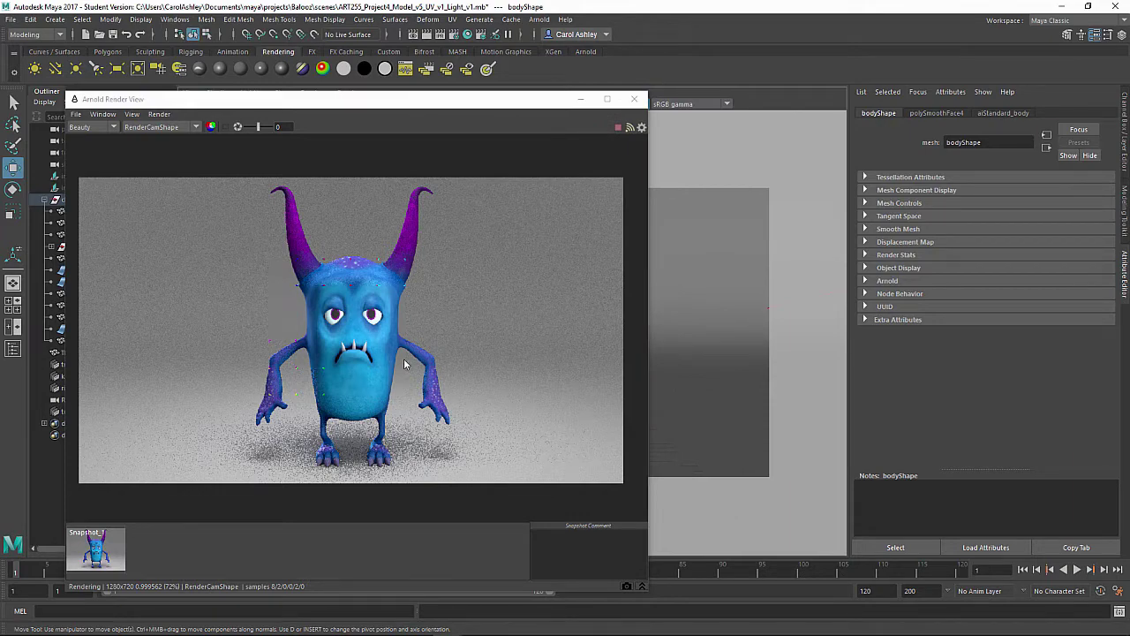
click(635, 113)
click(634, 99)
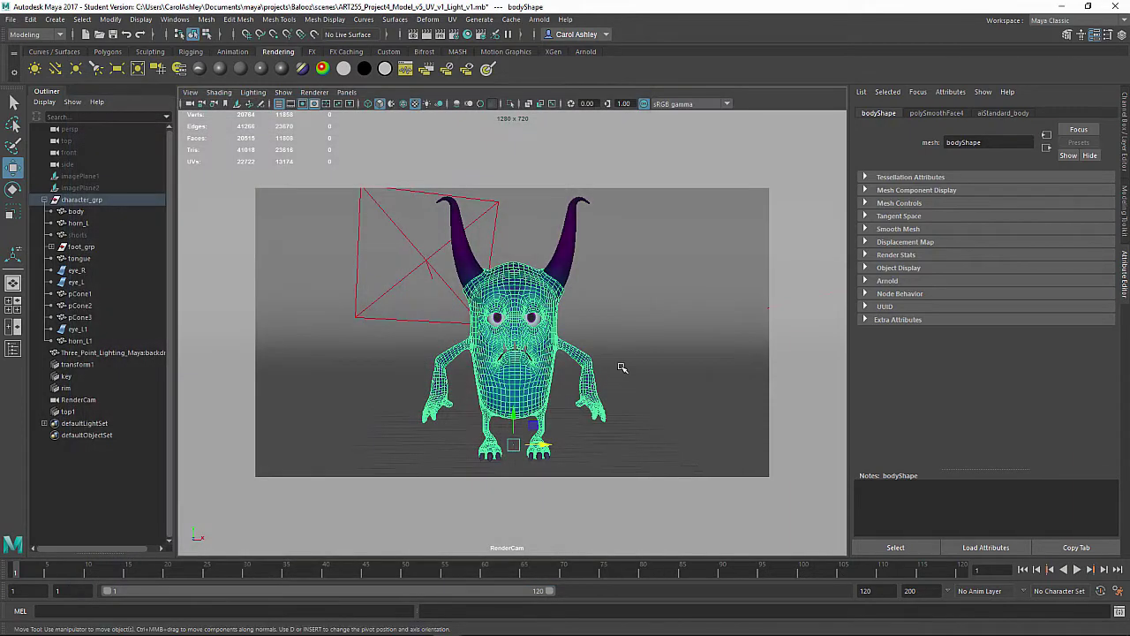
key(ctrl+s)
key(Return)
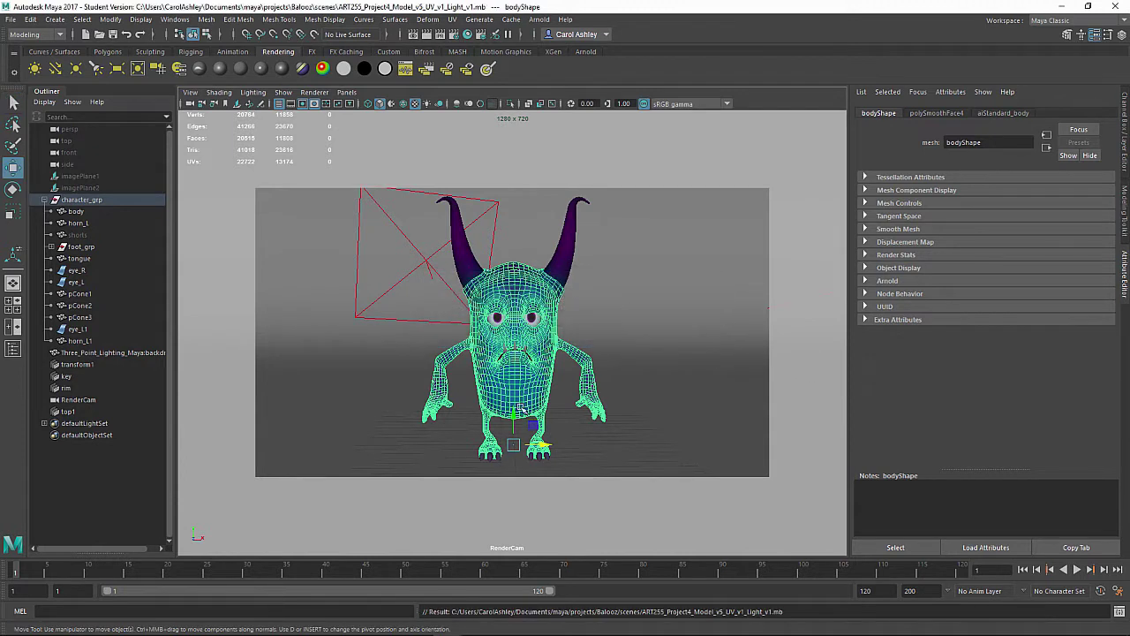
Step: Step through the Outliner items and select the RenderCam camera
click(83, 201)
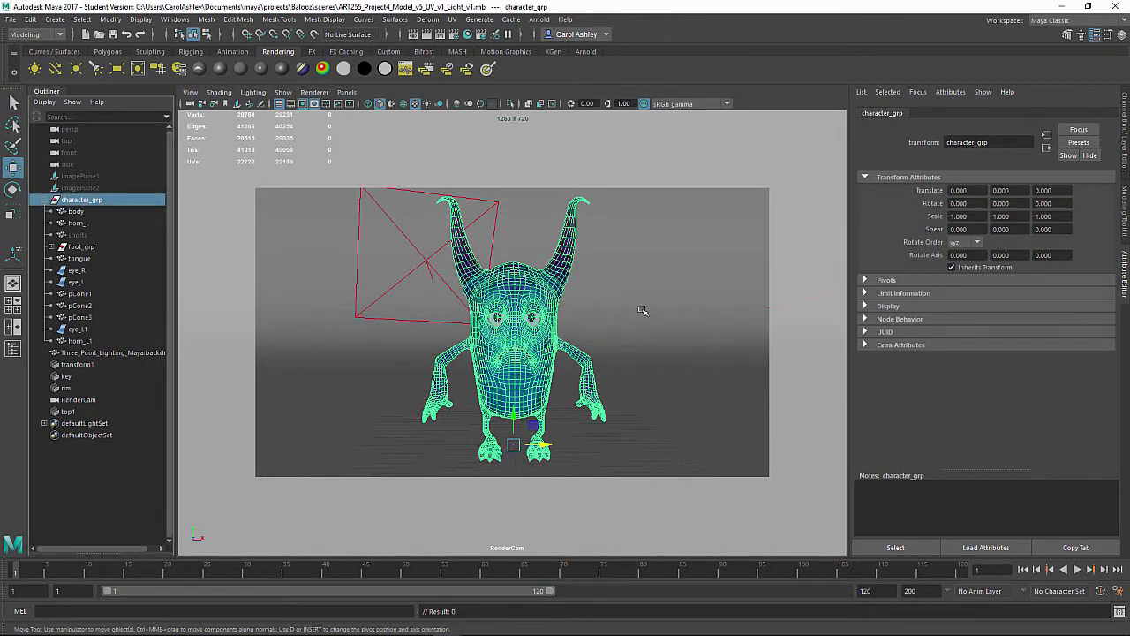
click(91, 353)
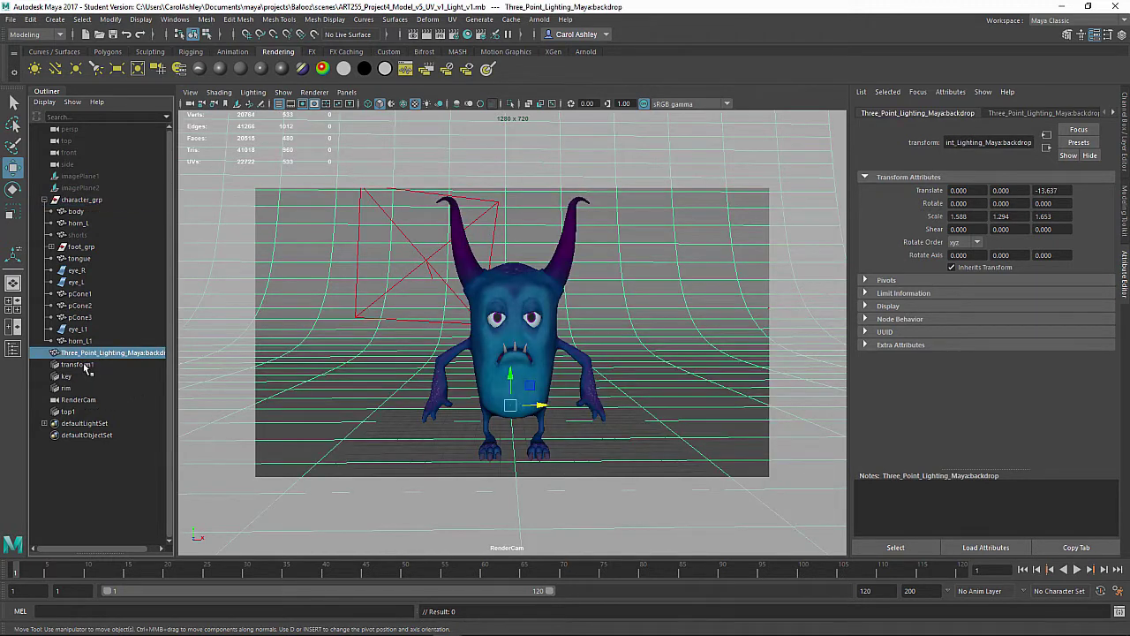
click(80, 365)
click(71, 376)
click(69, 387)
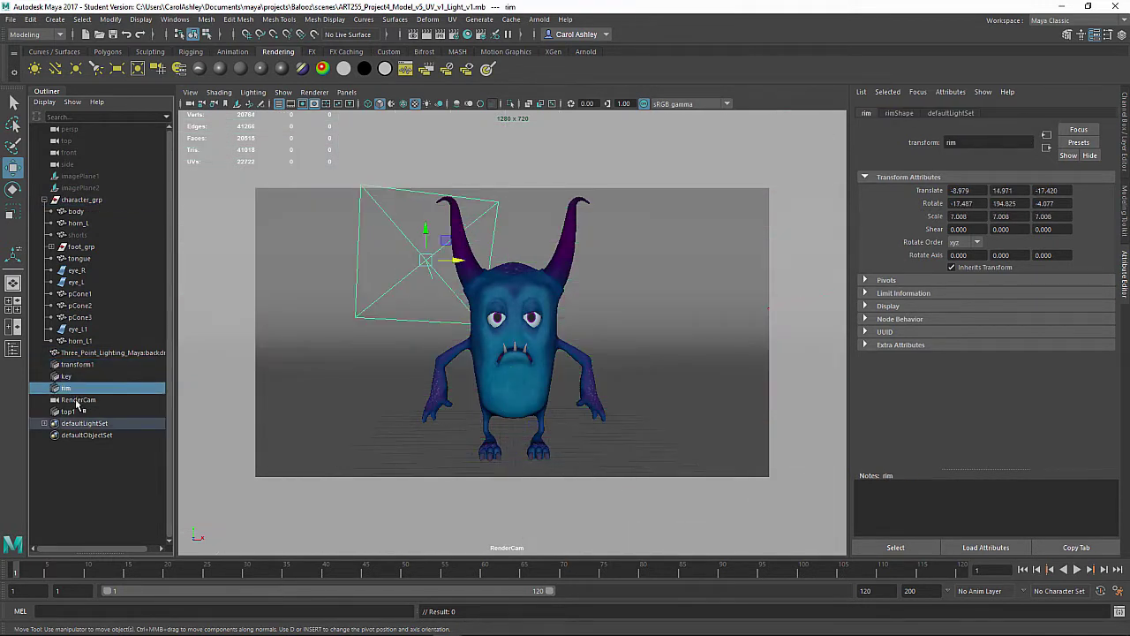
click(78, 400)
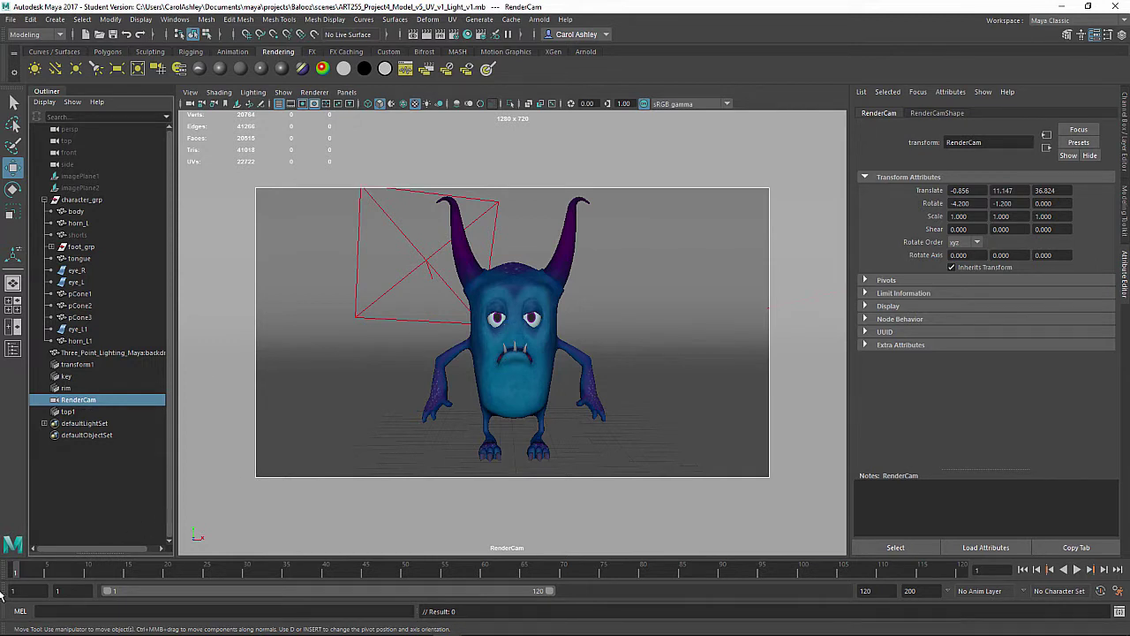
Step: Tumble RenderCam slightly and key its transforms at frame 1
click(23, 569)
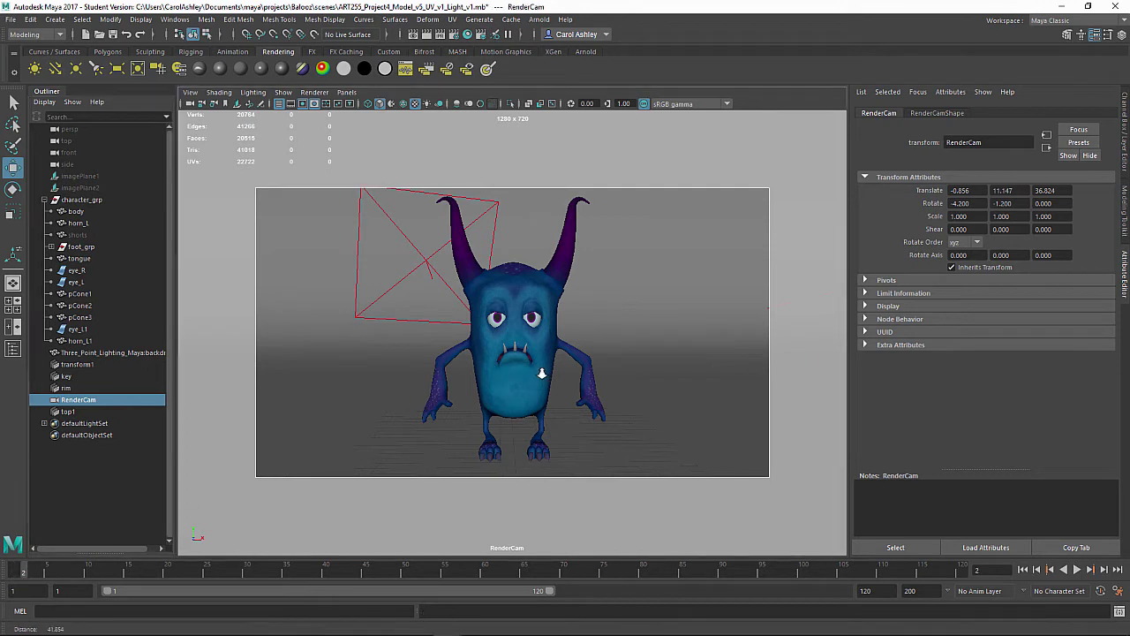
scroll(536, 375, down, 4)
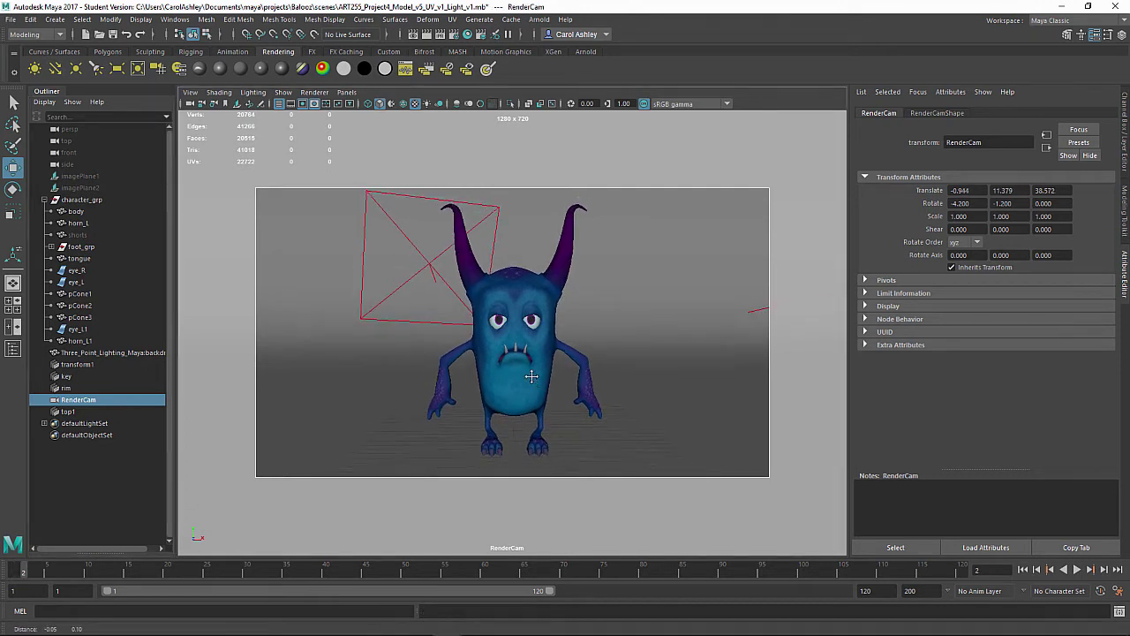
alt+drag(530, 377, 521, 383)
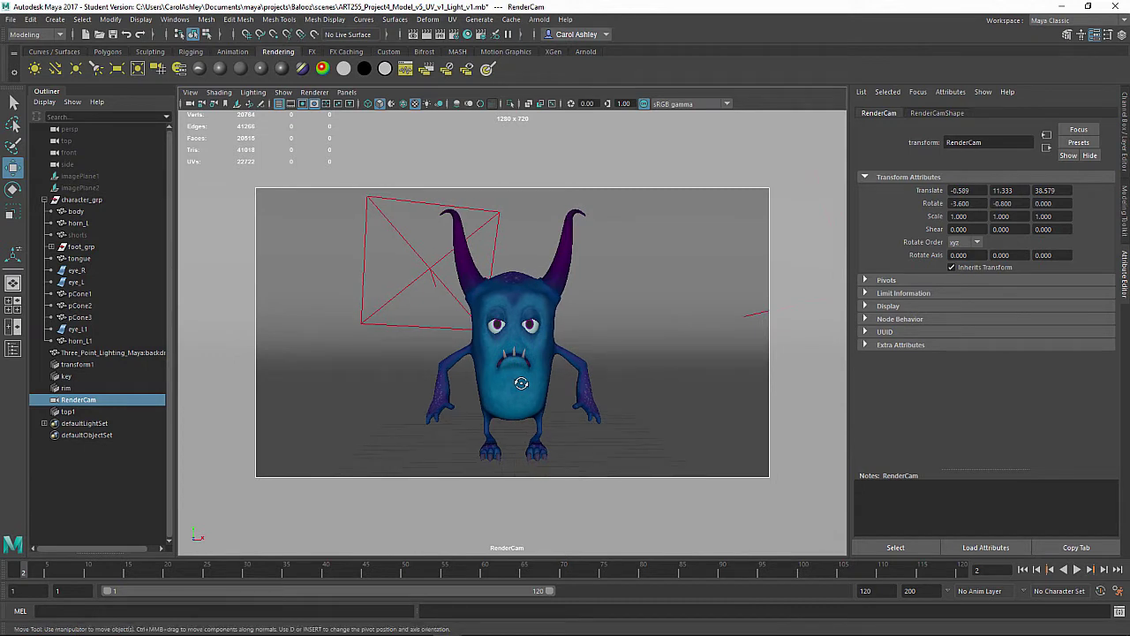
click(18, 573)
key(s)
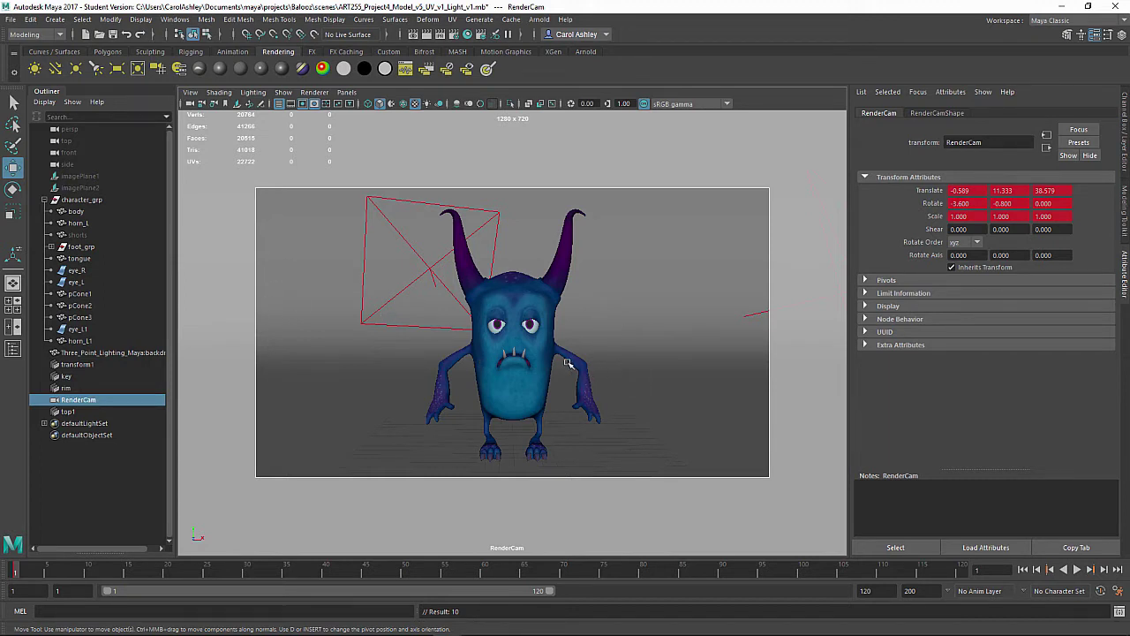
Step: Orbit the view, play the animation, and stop back at frame 1
alt+drag(602, 380, 501, 372)
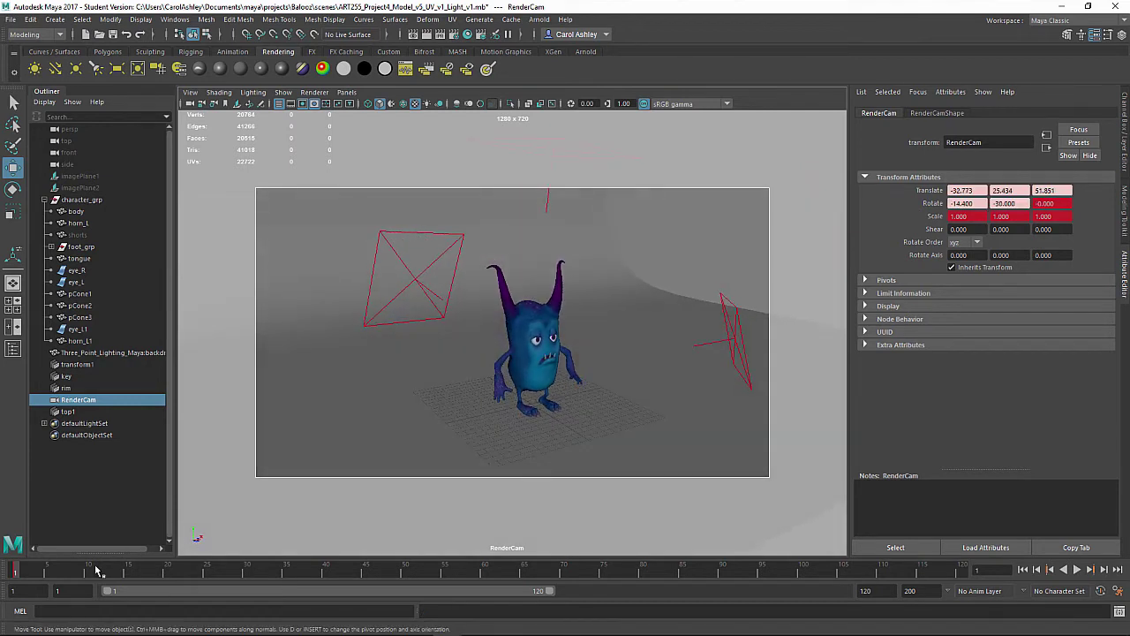
key(alt+v)
click(14, 574)
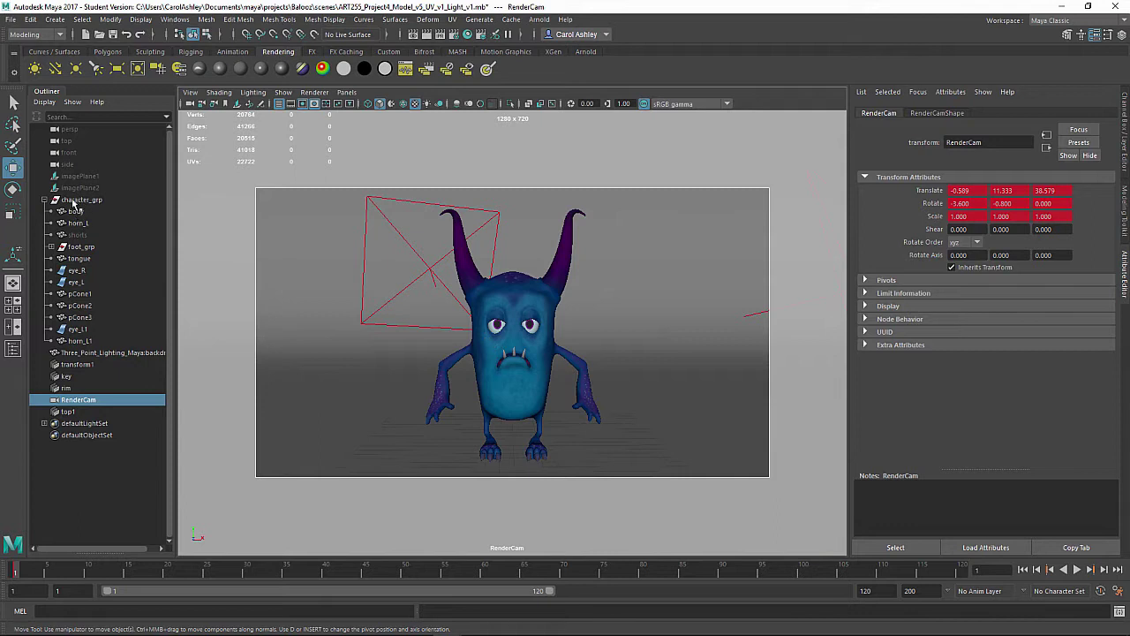
Step: Select and collapse character_grp, then show the Channel Box and its seven display layers
click(100, 201)
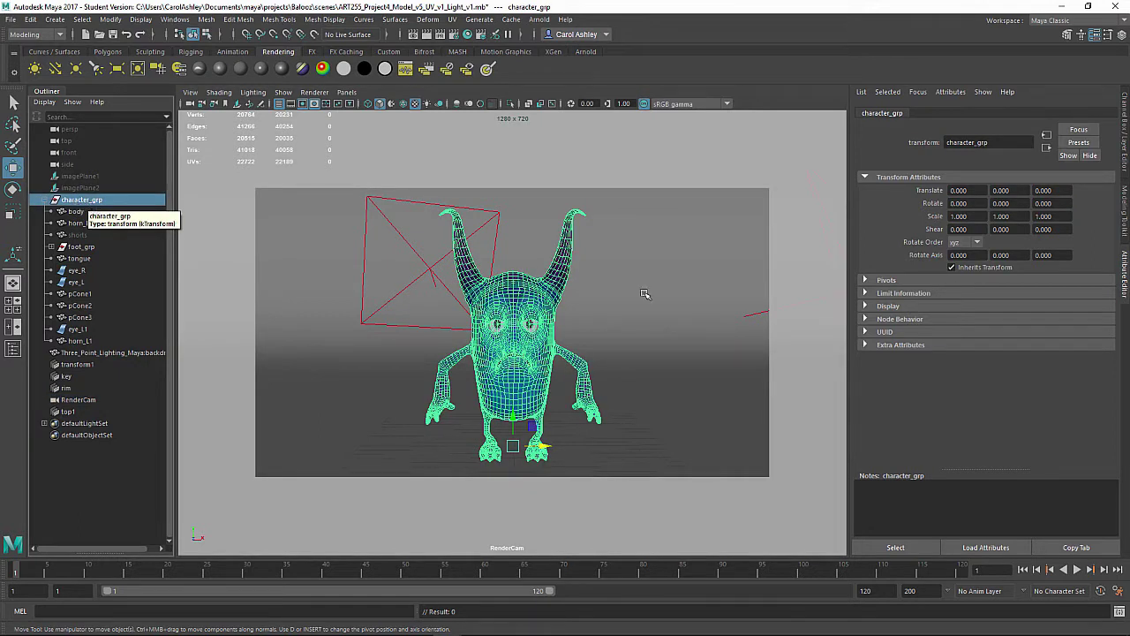
click(44, 199)
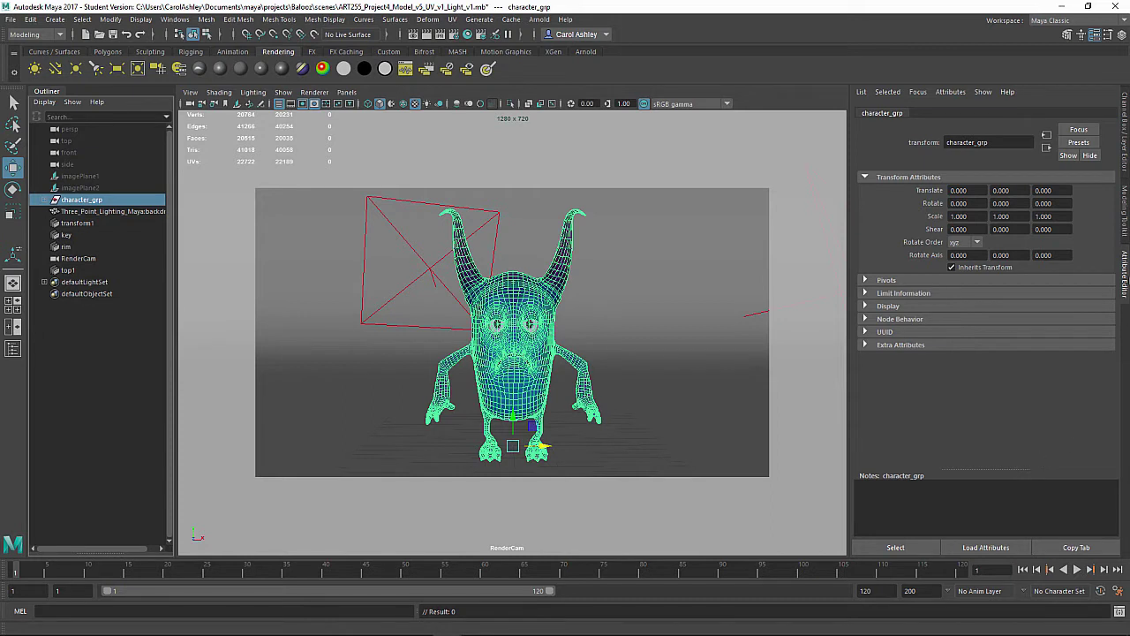
click(1125, 116)
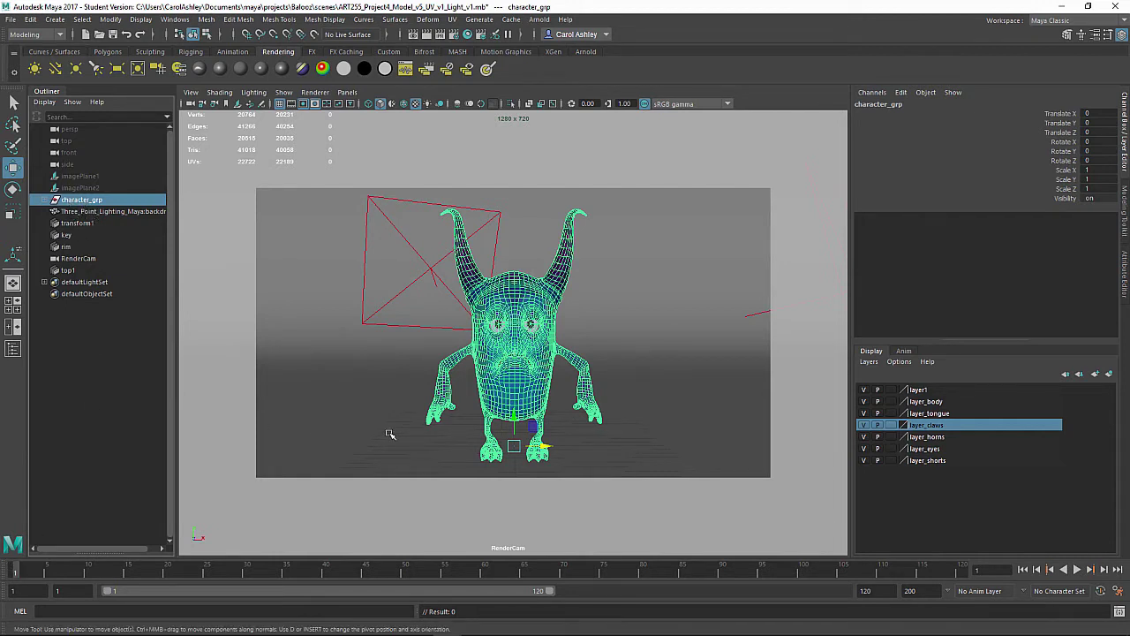
Step: Rotate character_grp around Y until Rotate Y reads -10.917
key(e)
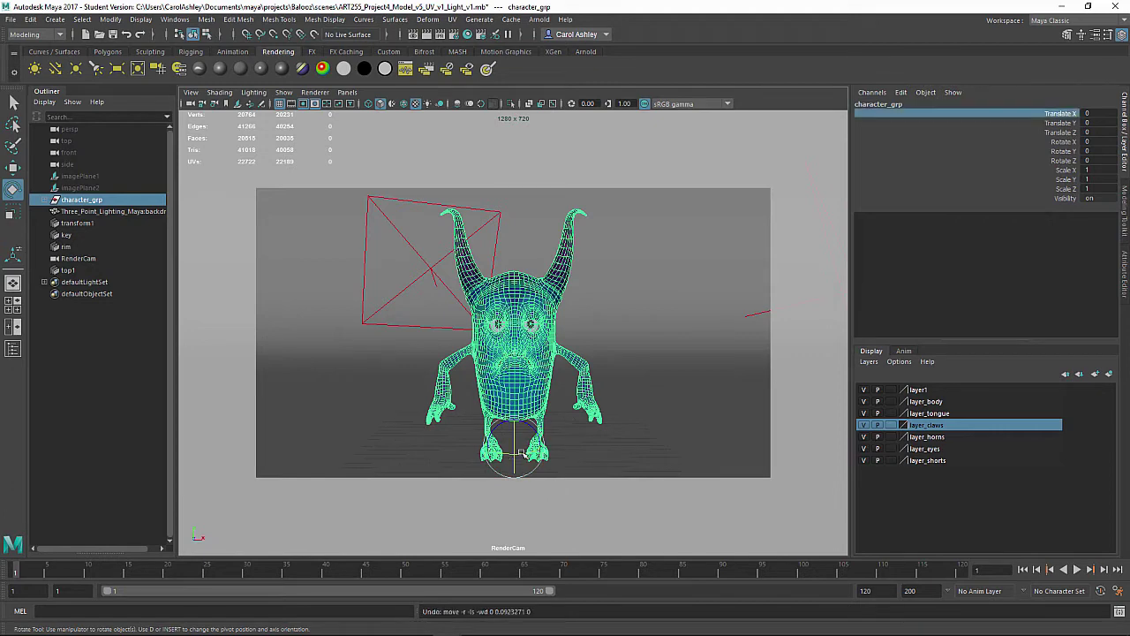
drag(523, 452, 598, 424)
click(1054, 152)
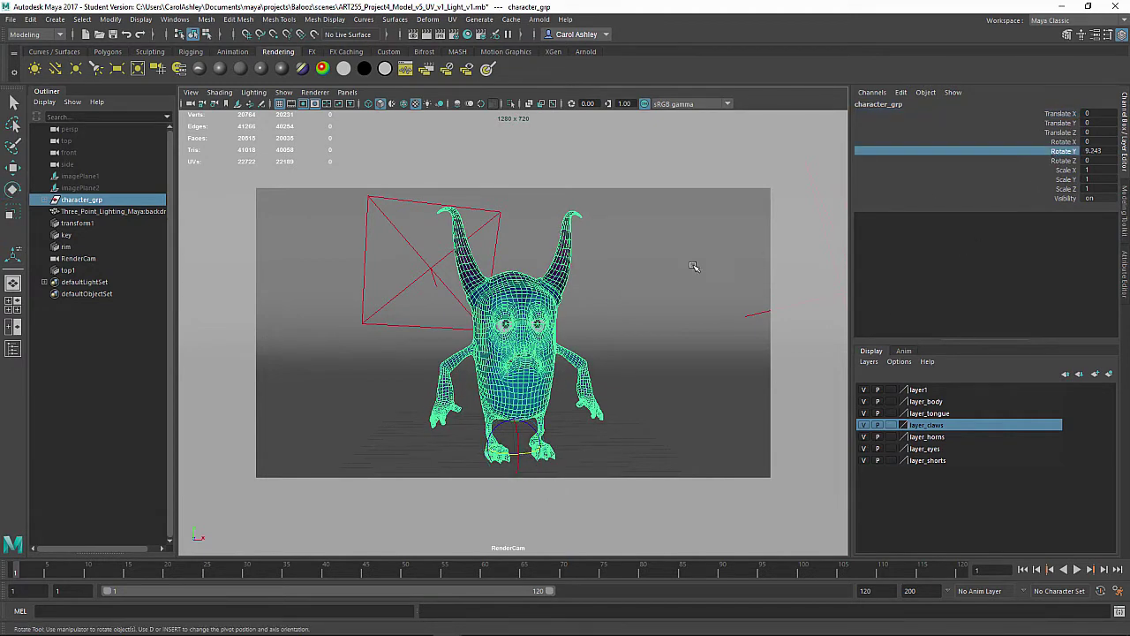
middle_drag(681, 267, 718, 373)
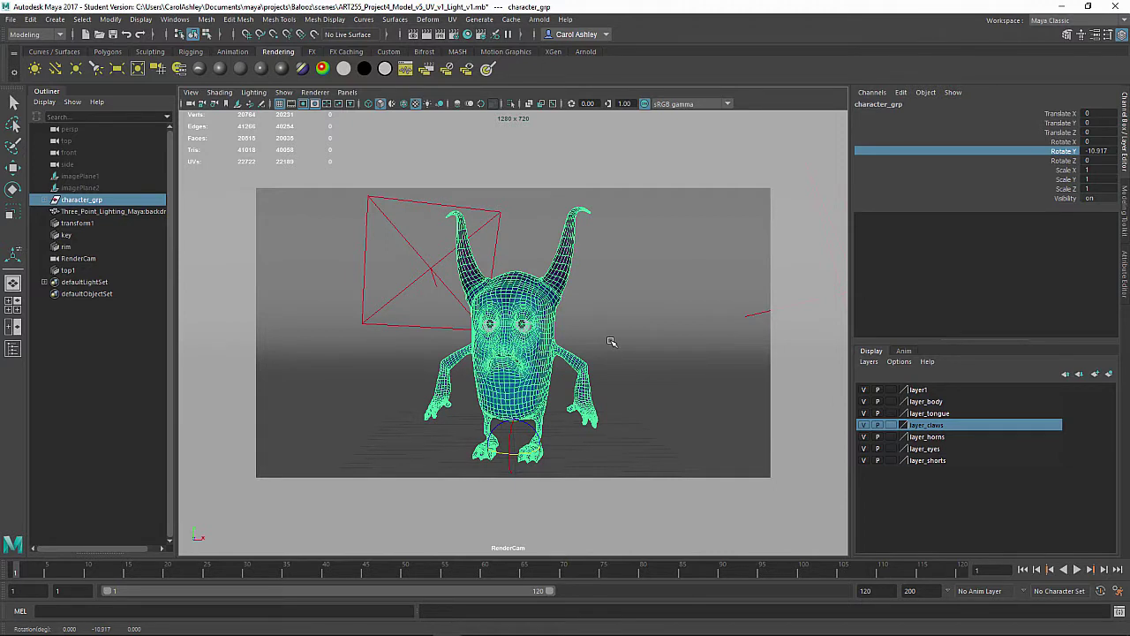
Step: Freeze character_grp's transformations and key it at frame 1
click(111, 19)
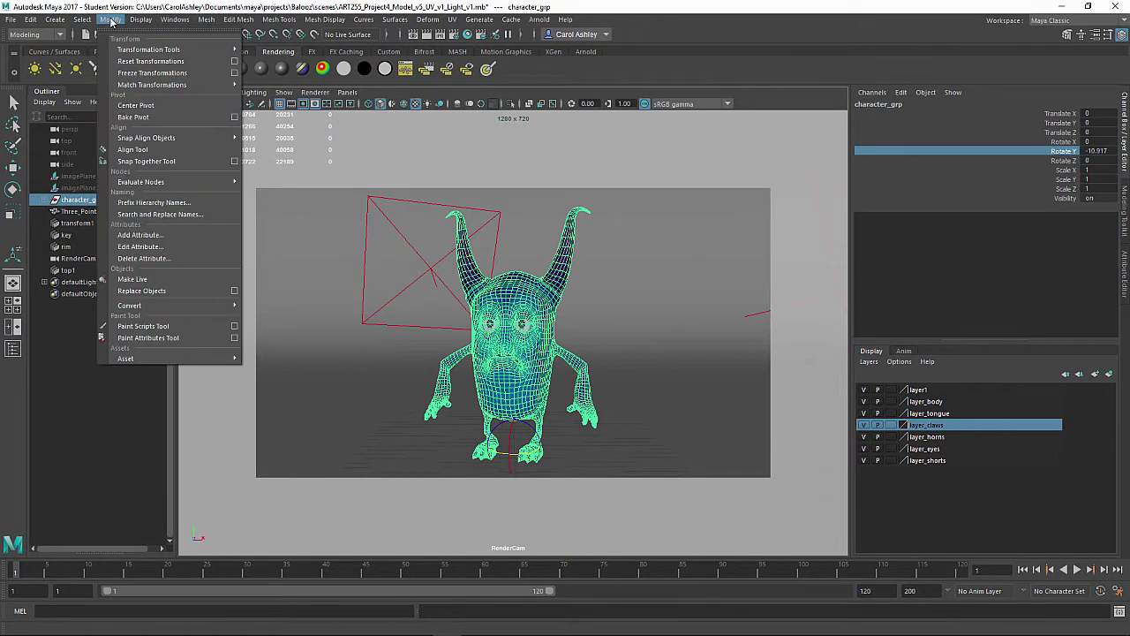
click(131, 74)
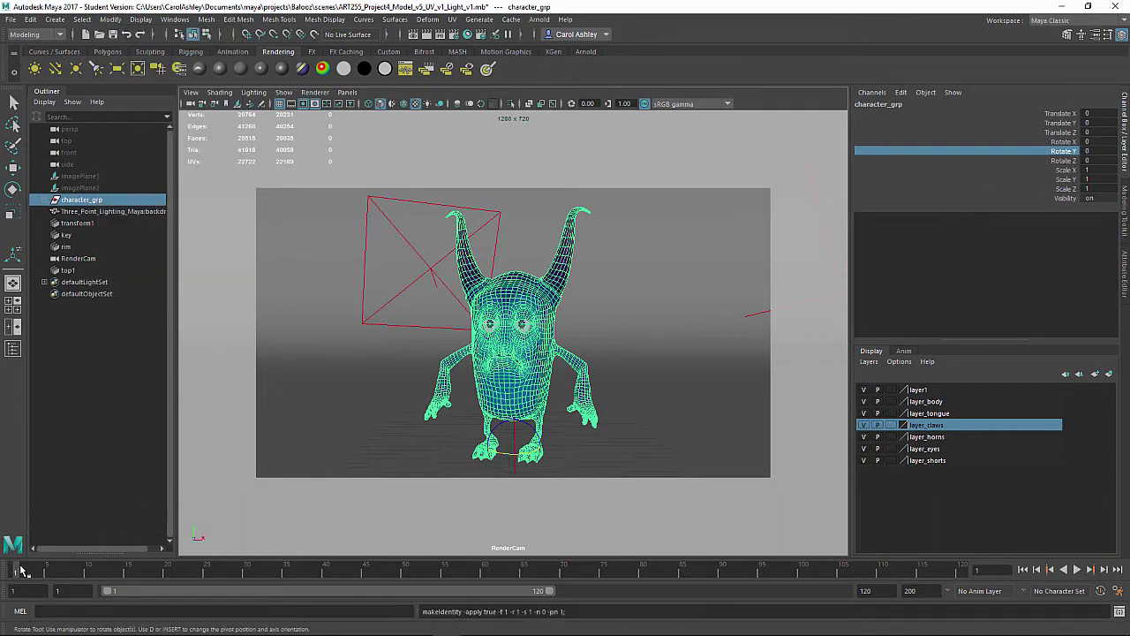
key(s)
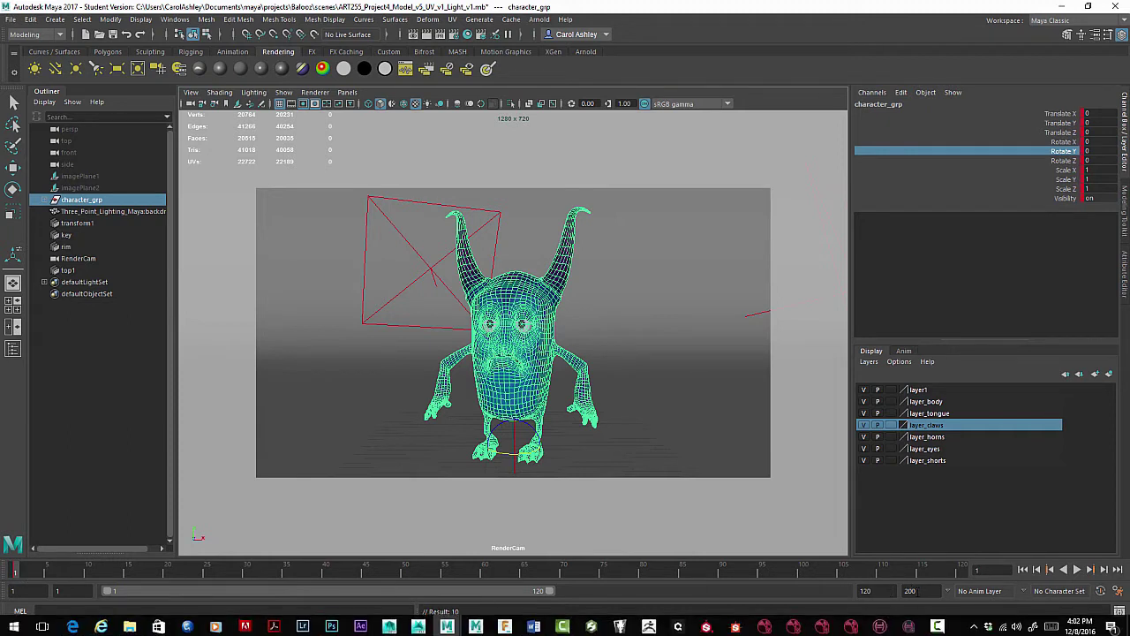
Step: Set both the animation end and playback end to 360
double_click(889, 590)
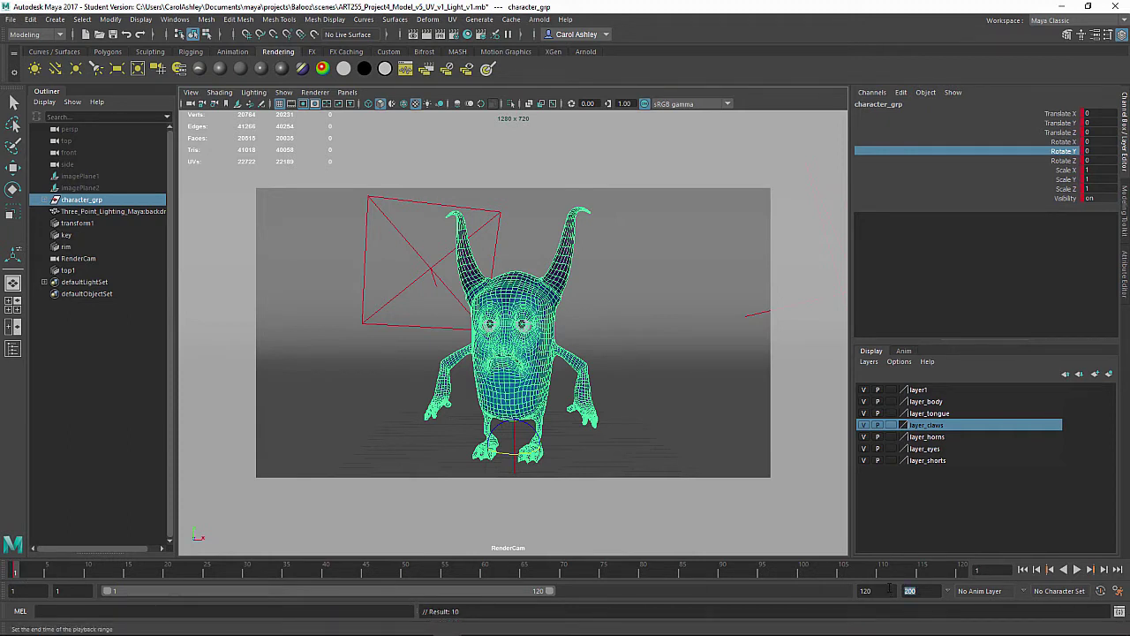
text(360)
key(Return)
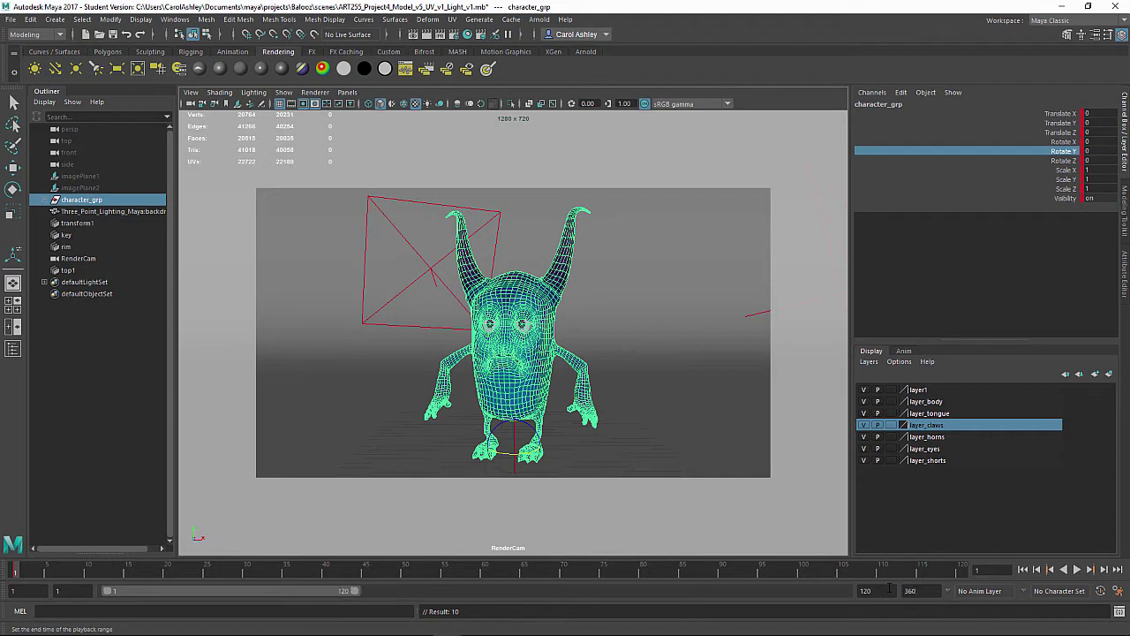
double_click(865, 591)
text(360)
key(Return)
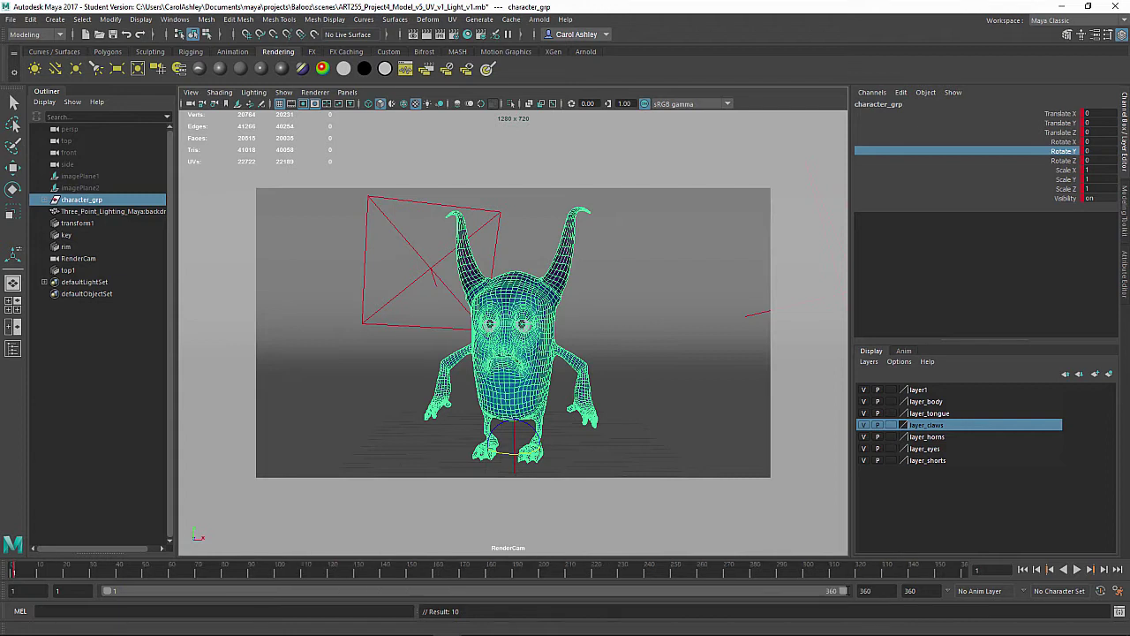
Step: Move to frame 360 and rotate character_grp around Y
key(s)
click(964, 570)
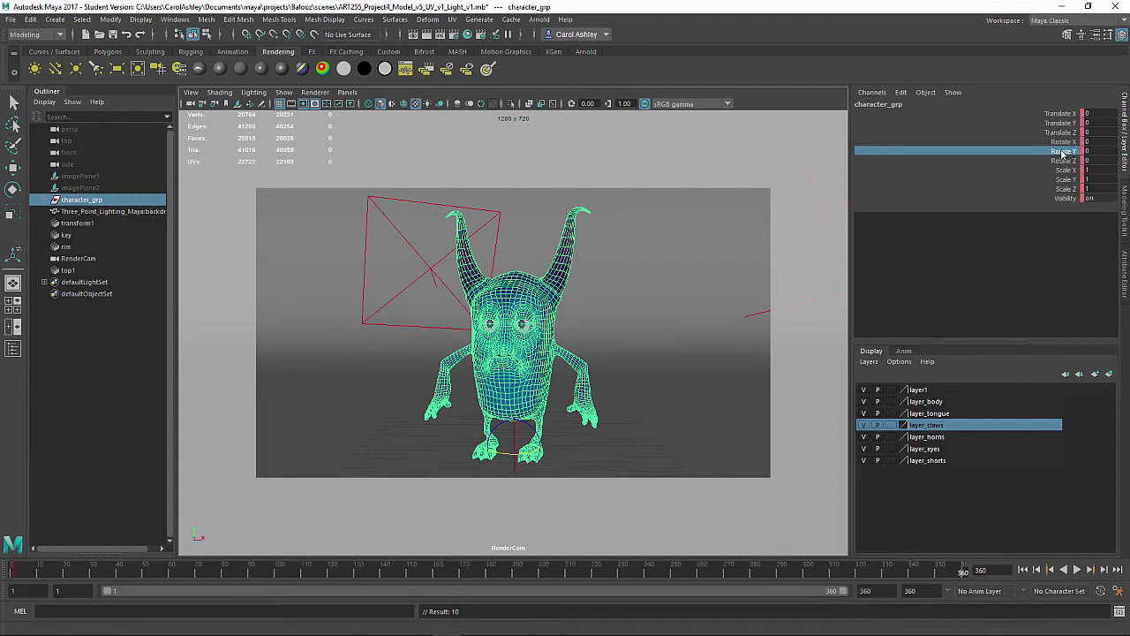
key(e)
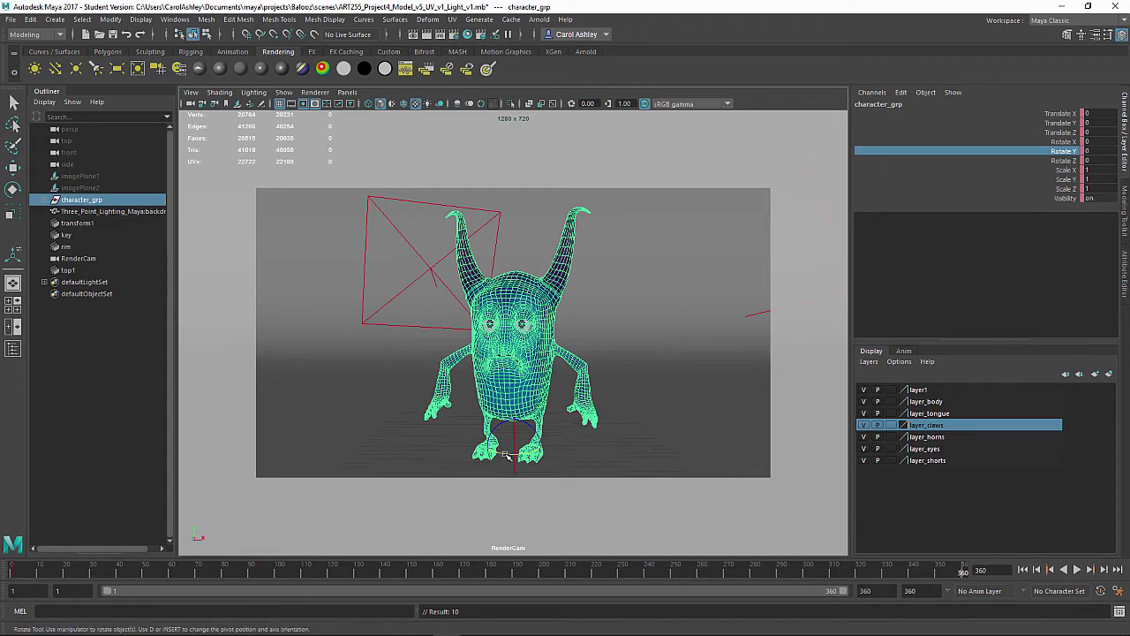
mouse_move(524, 454)
mouse_down()
mouse_move(484, 455)
mouse_move(526, 456)
mouse_move(510, 452)
mouse_up()
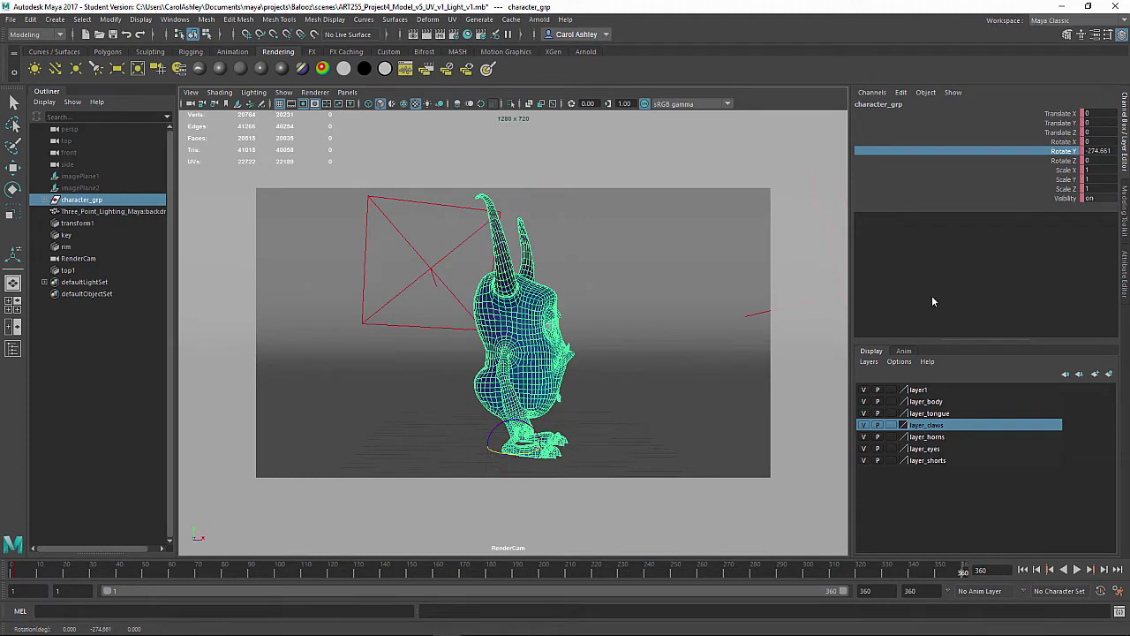
Step: Enter -360 as character_grp's Rotate Y value
double_click(1097, 150)
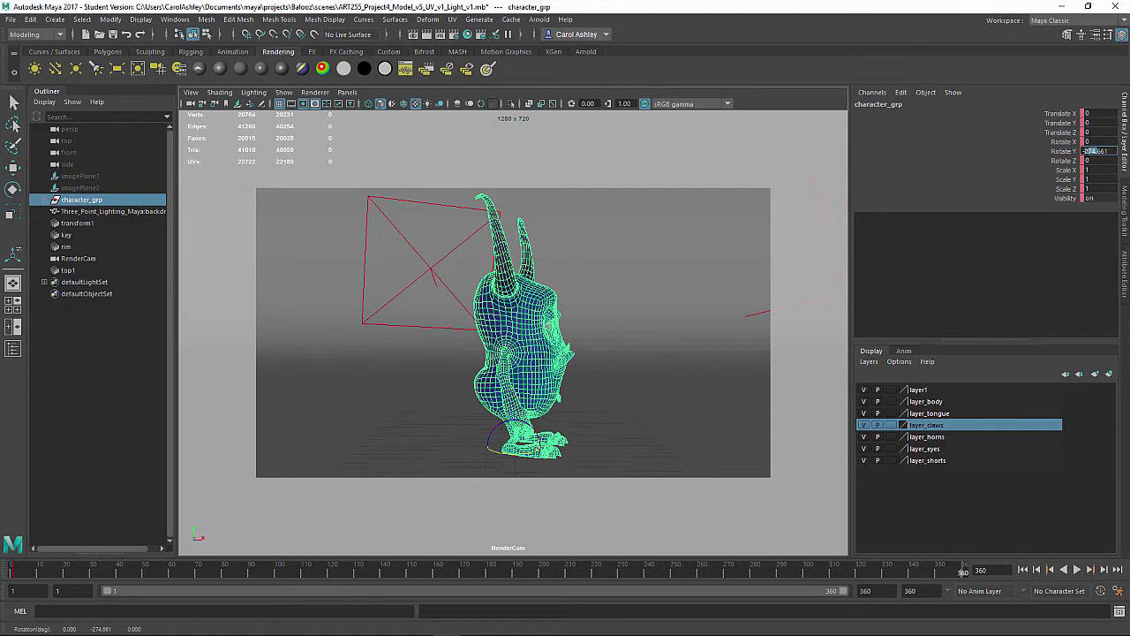
key(BackSpace)
text(360)
key(Return)
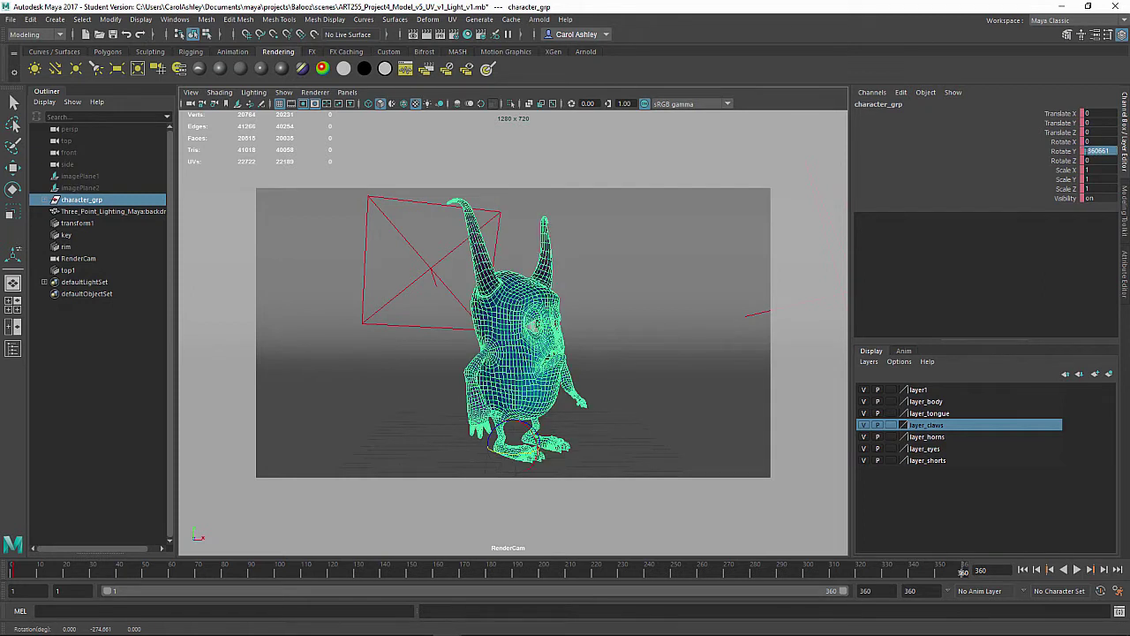
click(1098, 151)
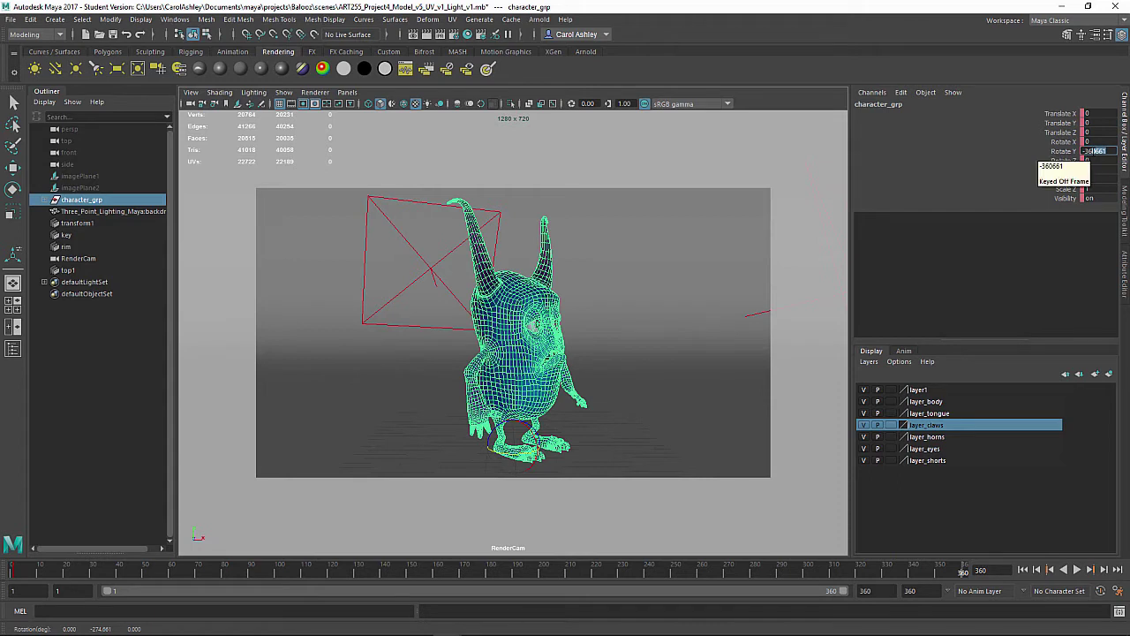
key(Return)
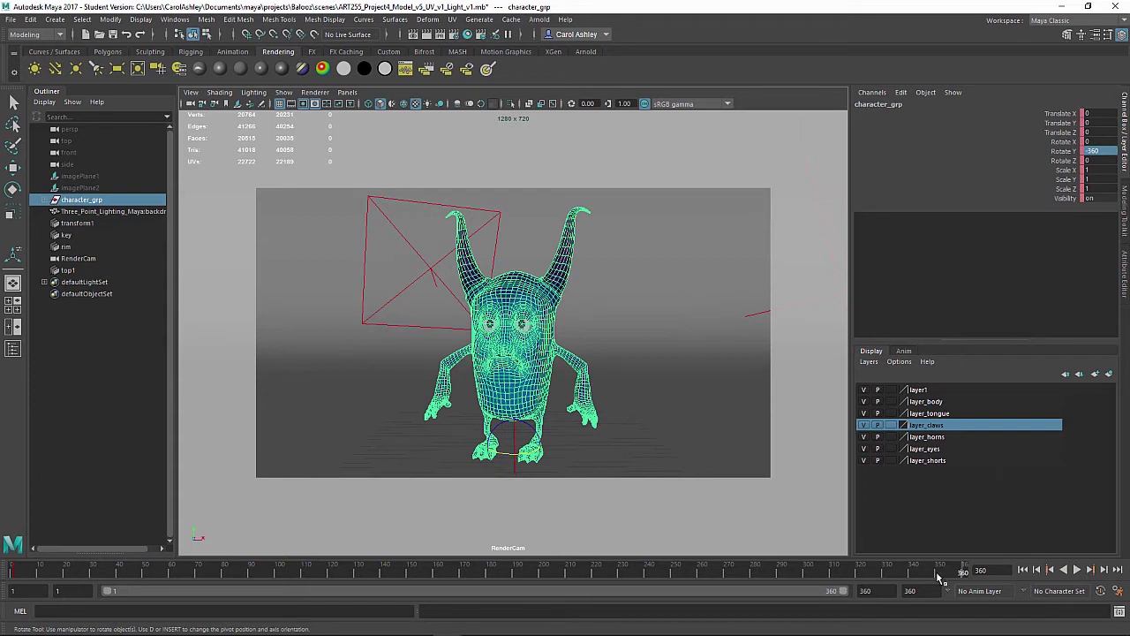
Step: Key the -360 rotation at frame 360, then play the turntable and stop near frame 35
key(s)
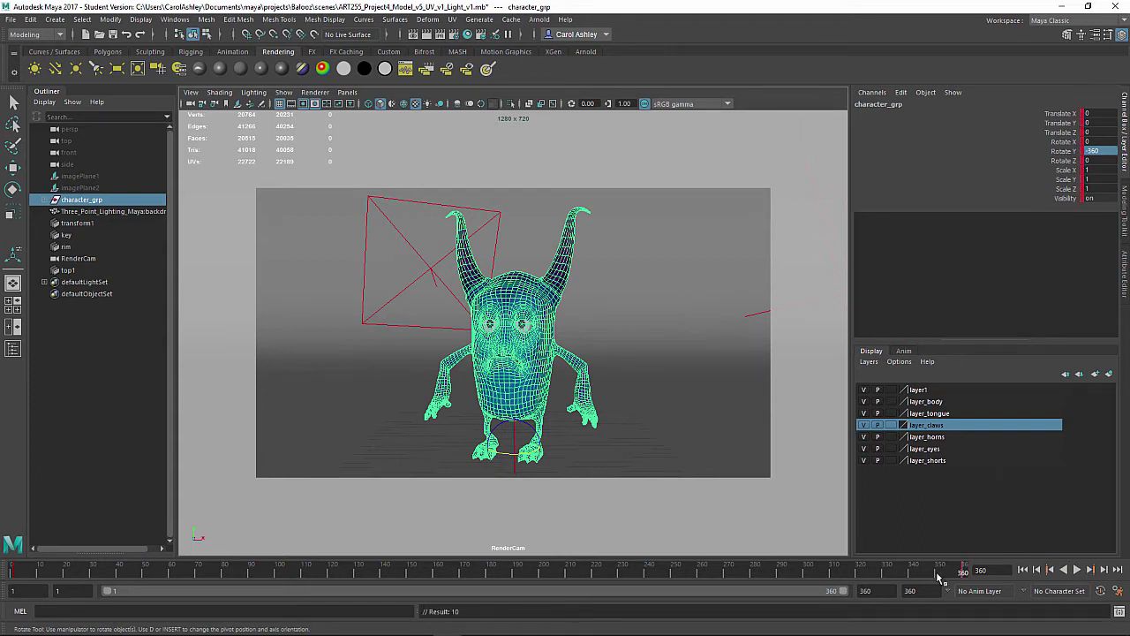
click(1077, 570)
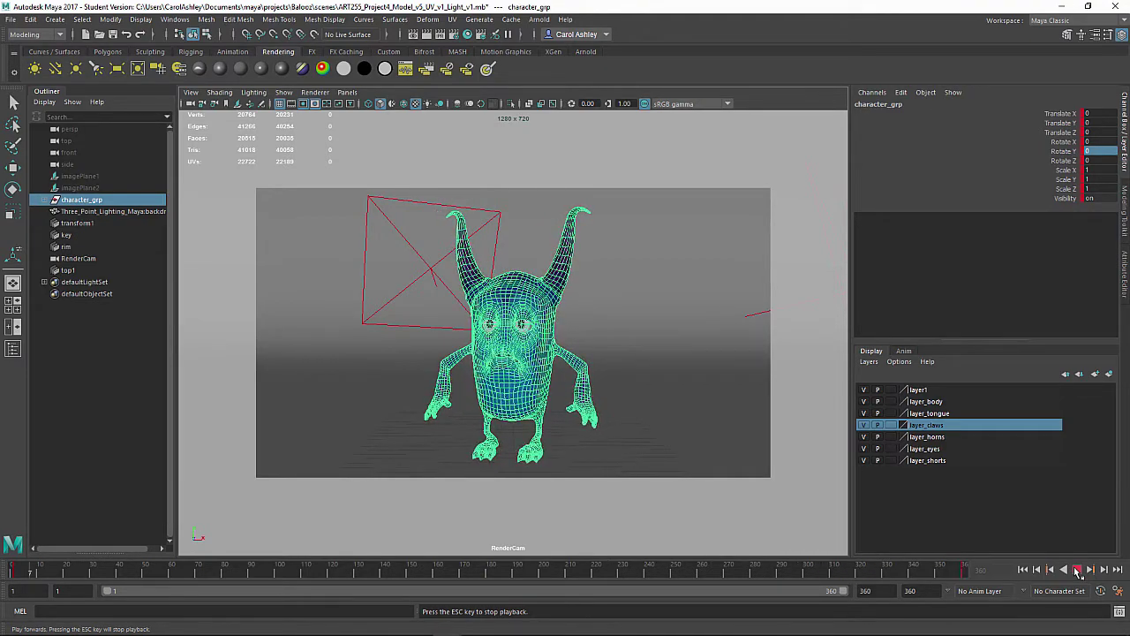
click(1077, 572)
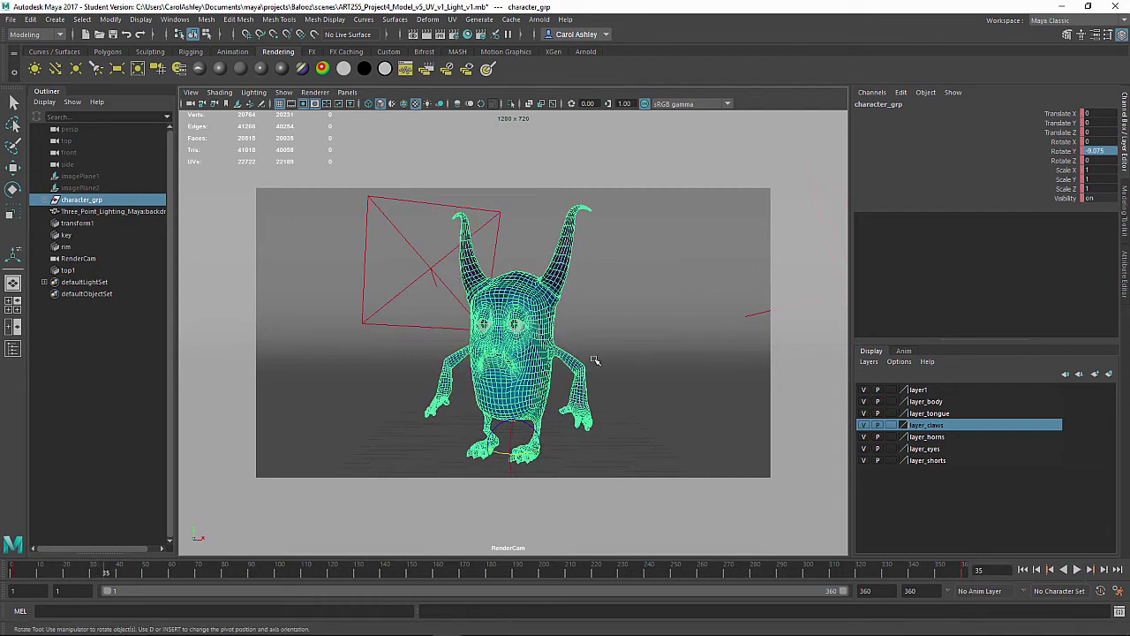
Step: Save the scene, continuing past the Student Version notice
key(q)
key(ctrl+s)
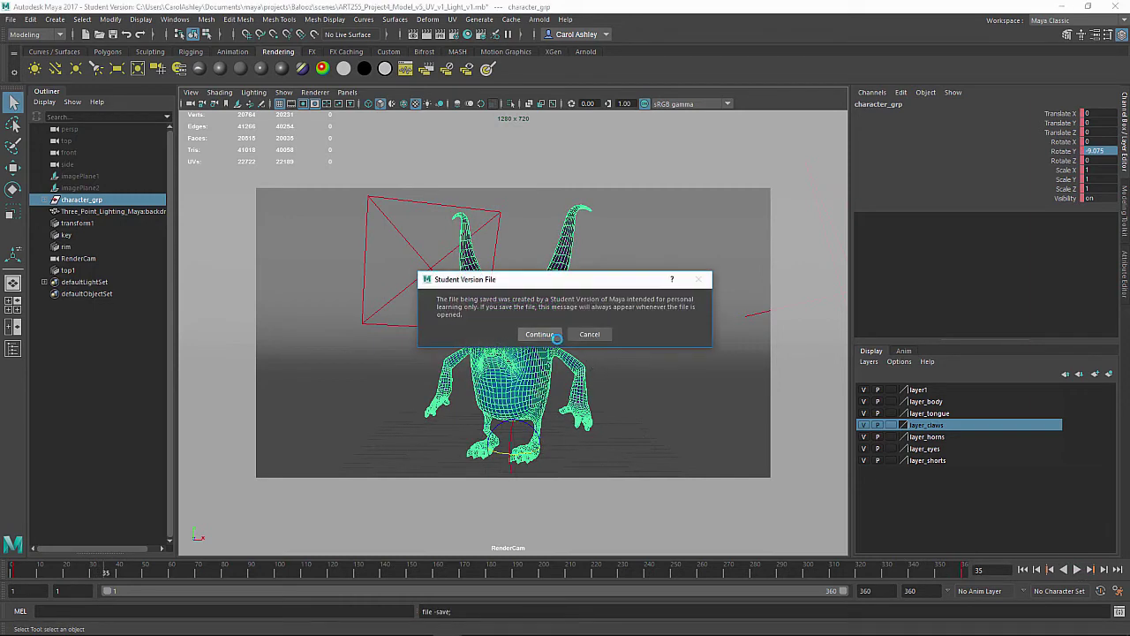
click(541, 333)
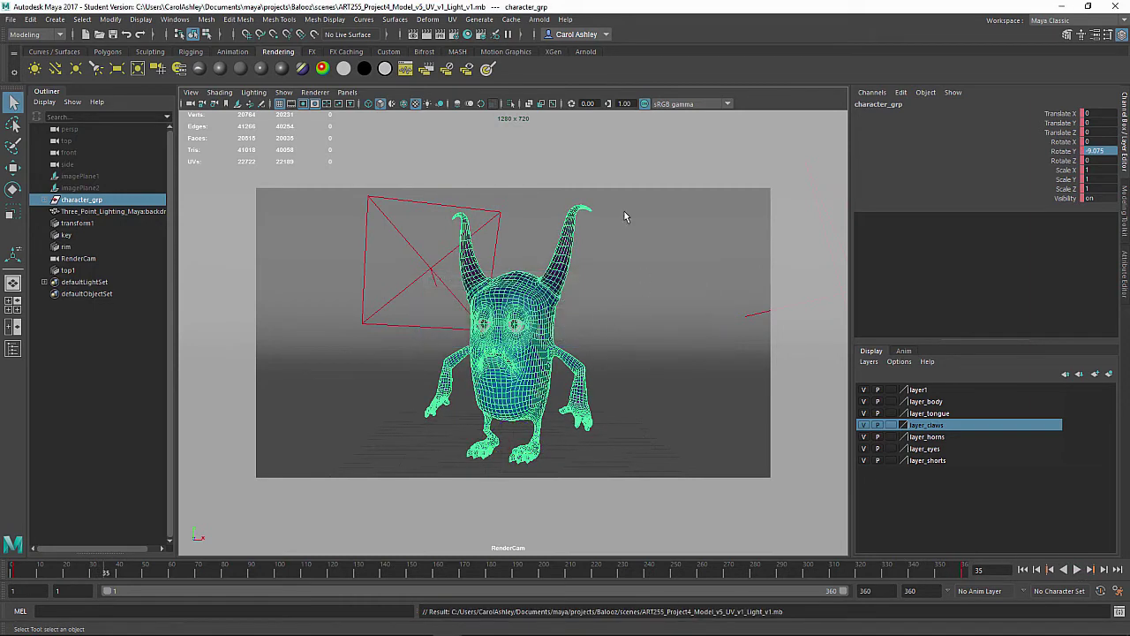
Step: Make RenderCam the renderable camera in Render Settings and save the scene again
click(454, 34)
scroll(730, 302, down, 2)
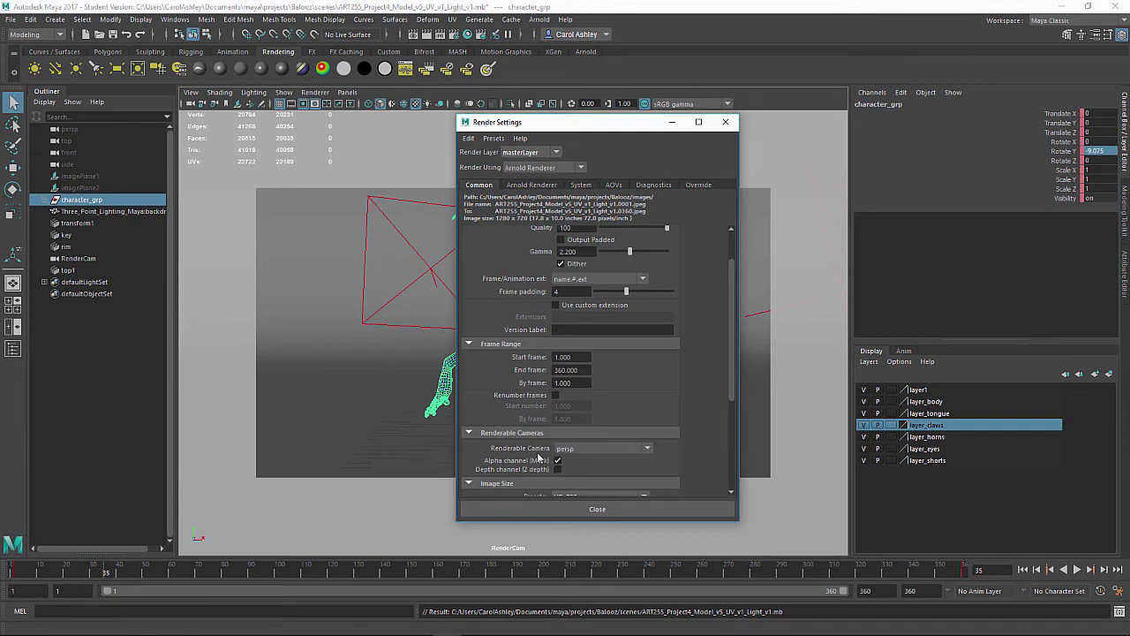
click(584, 449)
click(583, 484)
click(583, 510)
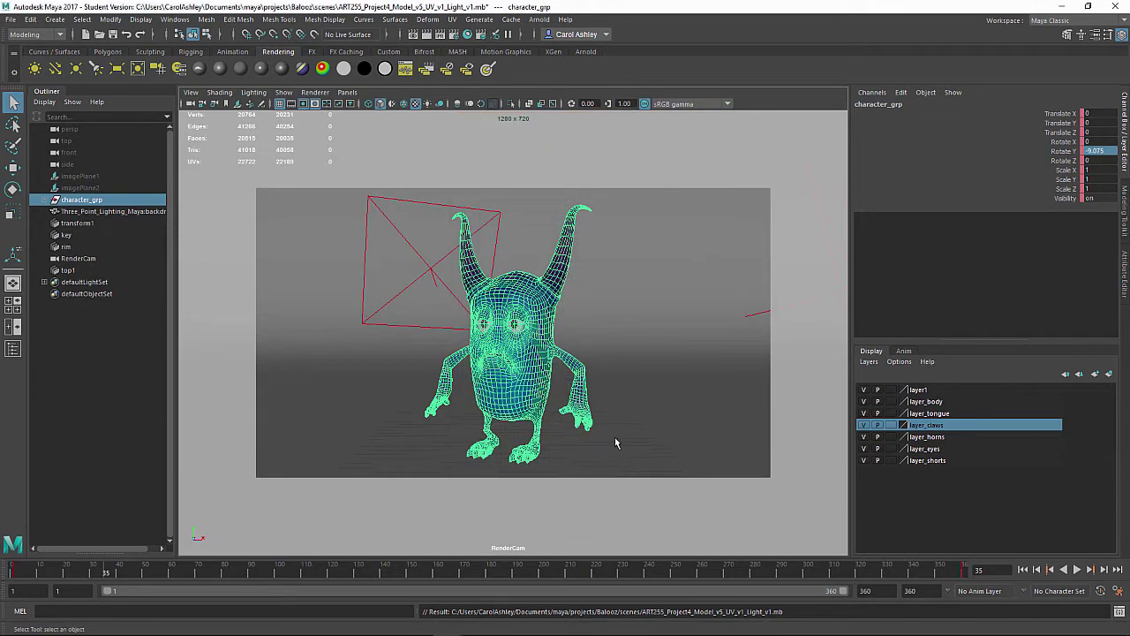
key(ctrl+s)
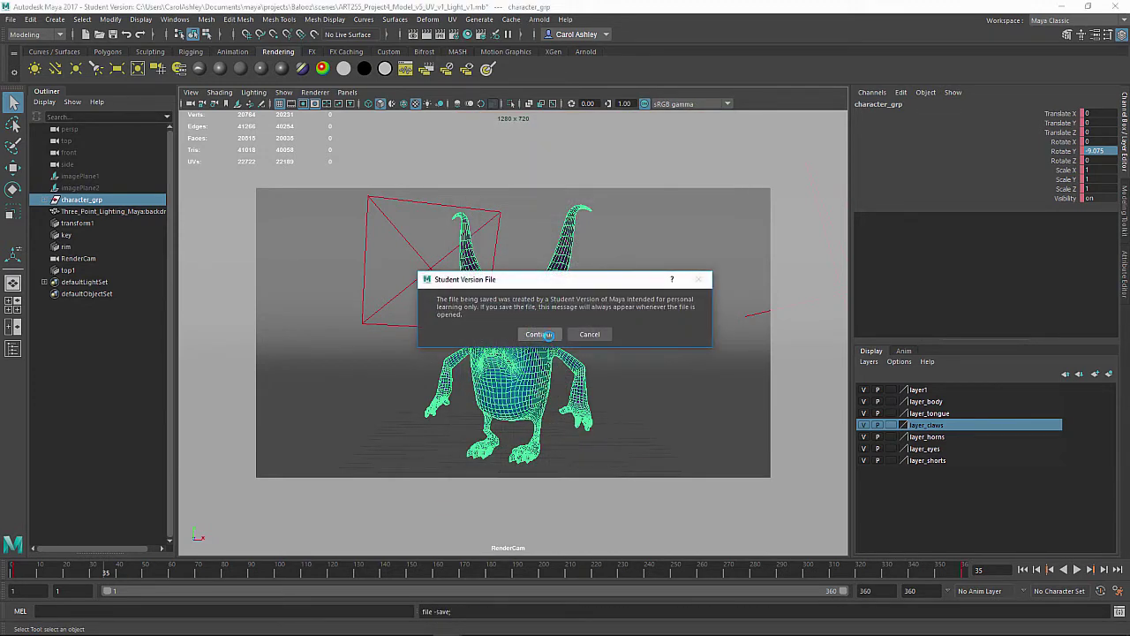
click(542, 334)
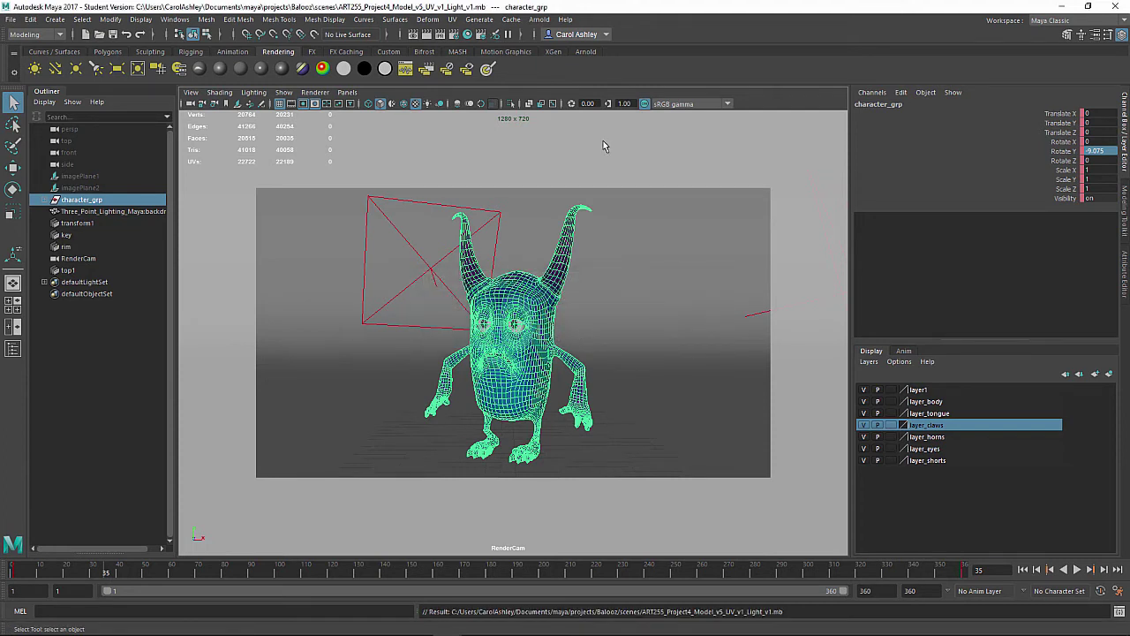
Step: Select the backdrop and character_grp in the Outliner, then clear the selection
click(593, 172)
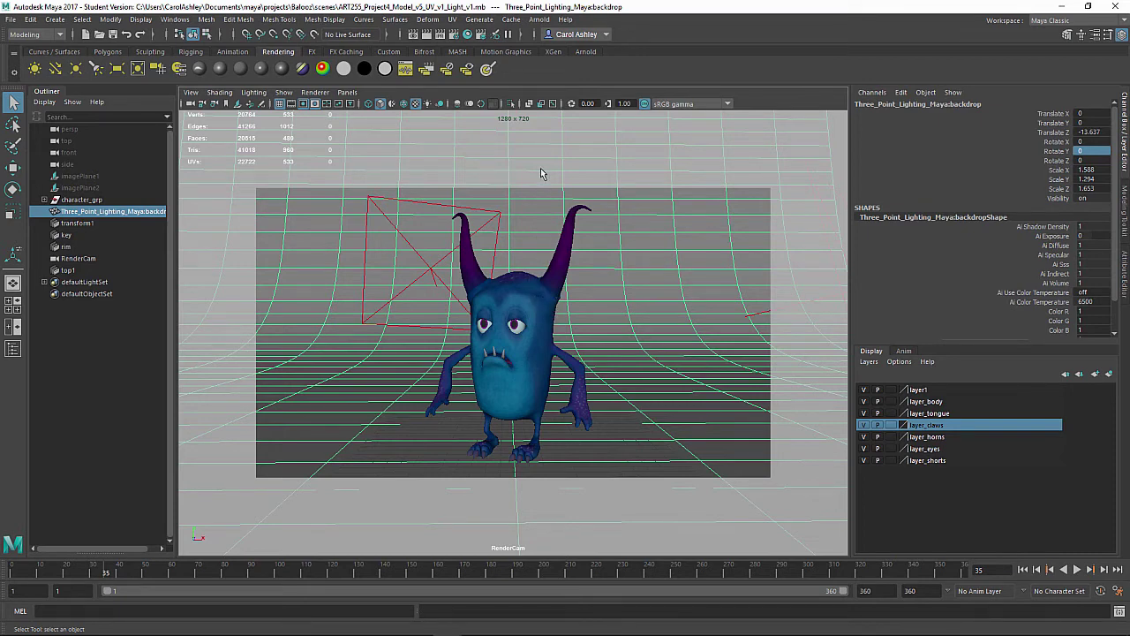
click(88, 201)
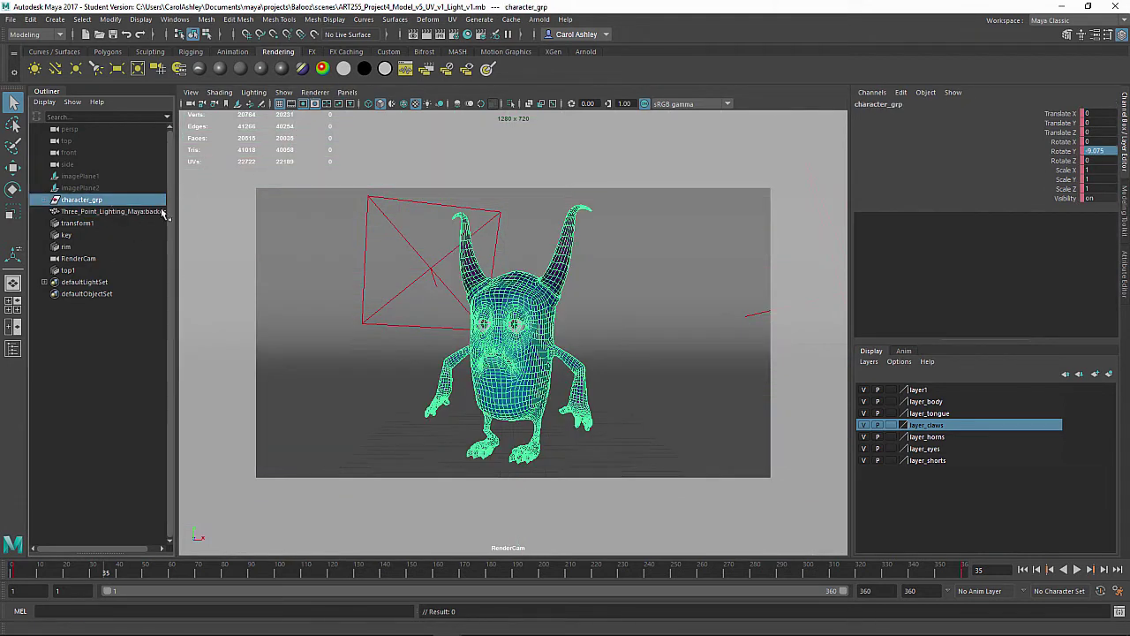
click(78, 330)
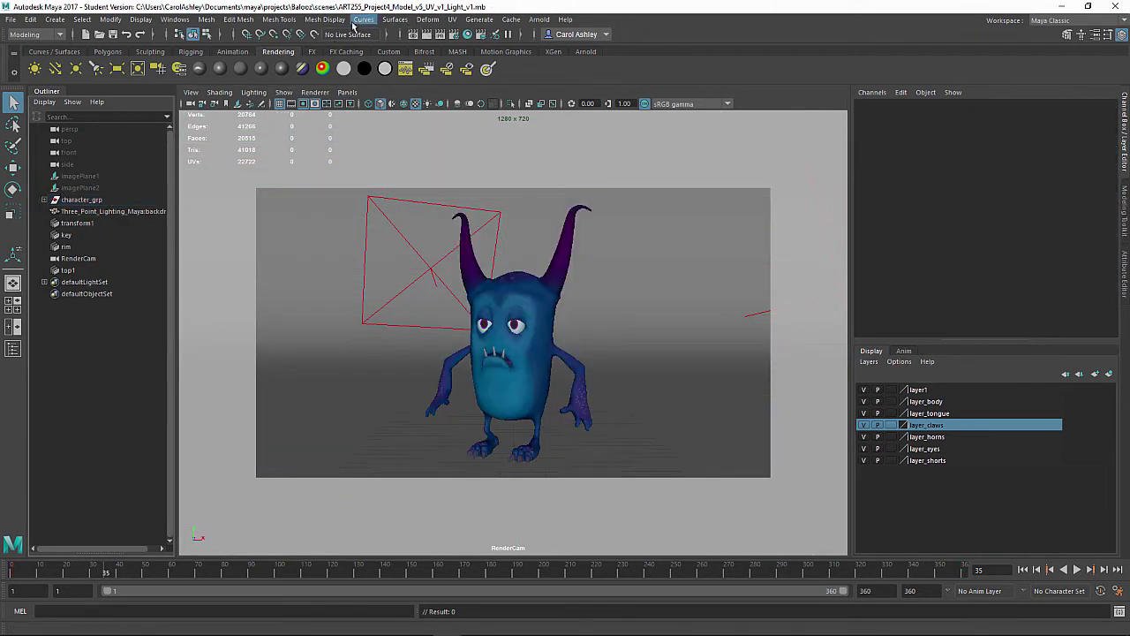
Step: Switch to the Rendering menu set and launch Render Sequence for frames 1–360
click(51, 34)
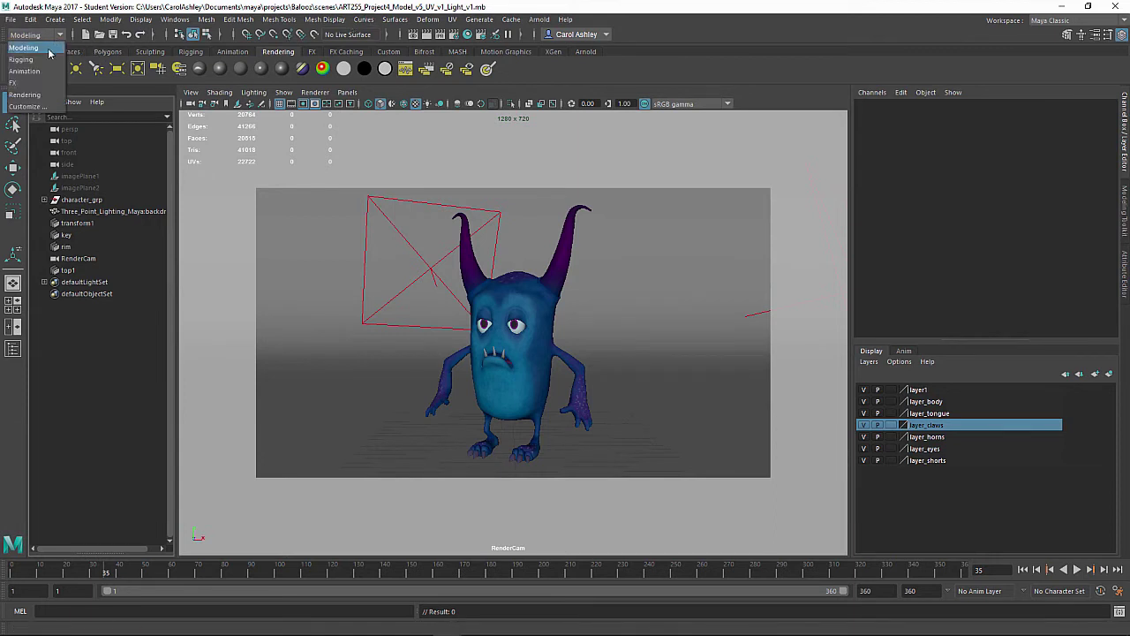
click(24, 94)
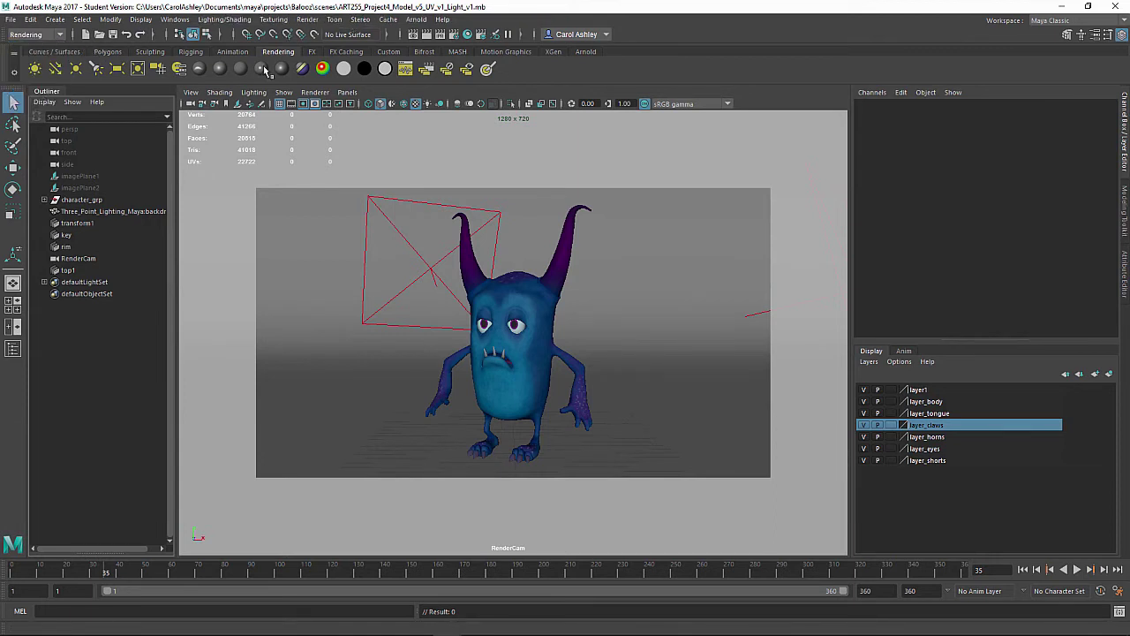
click(309, 19)
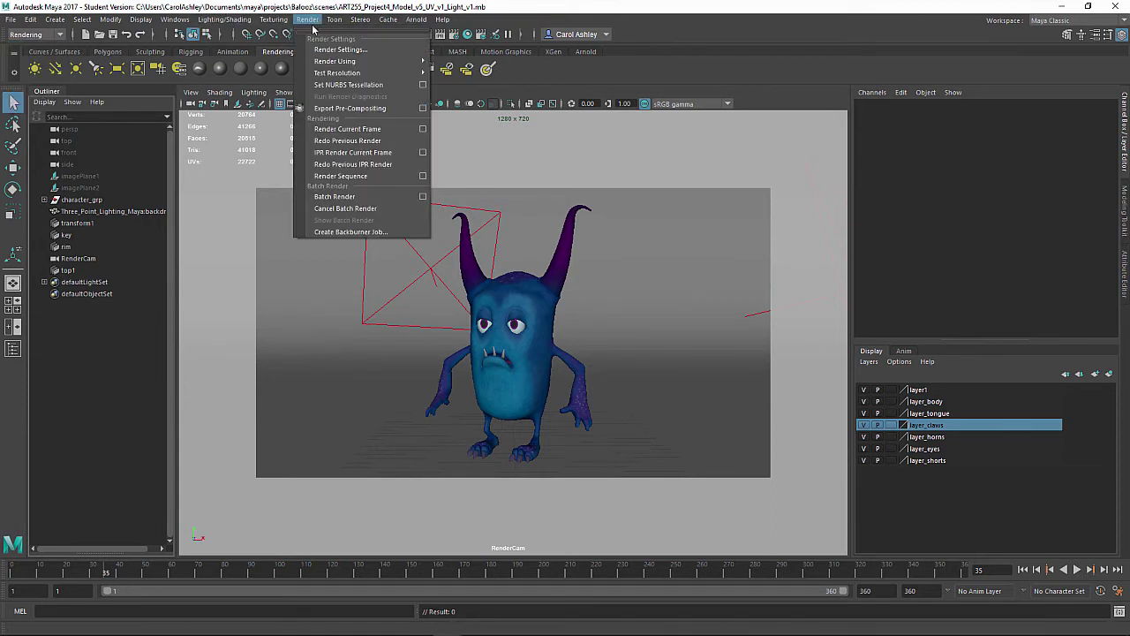
click(422, 176)
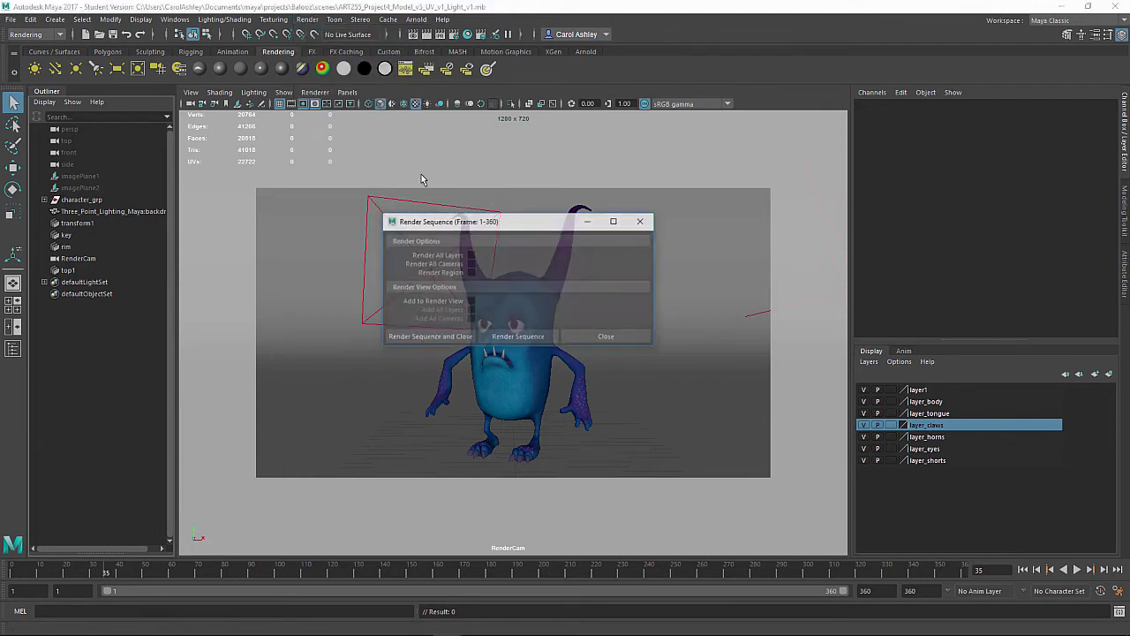
drag(476, 221, 355, 153)
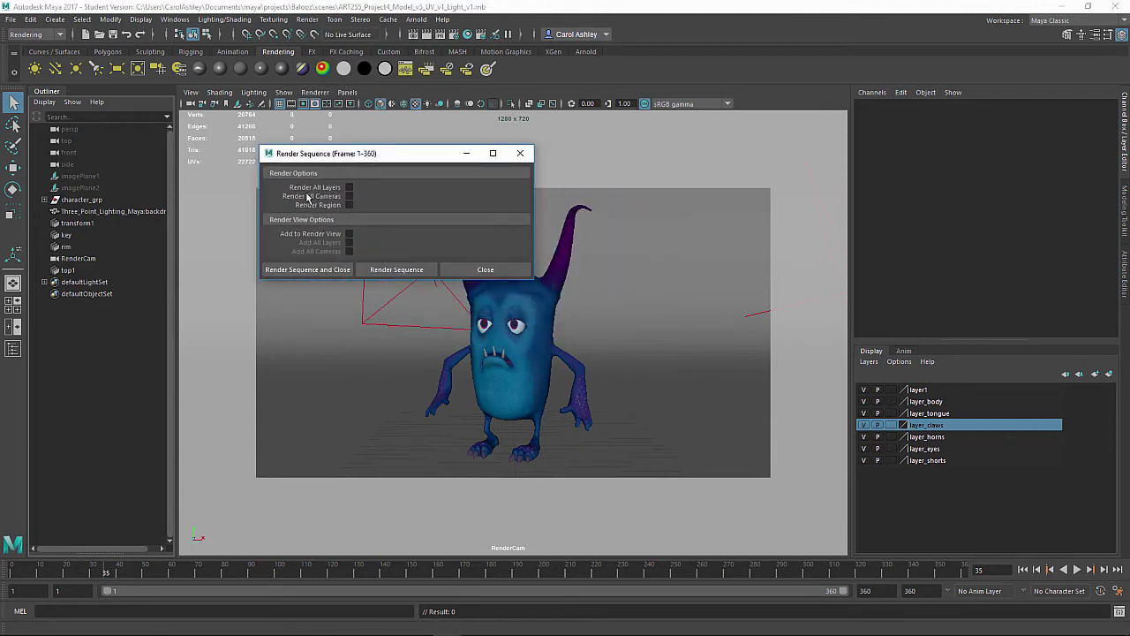
click(309, 269)
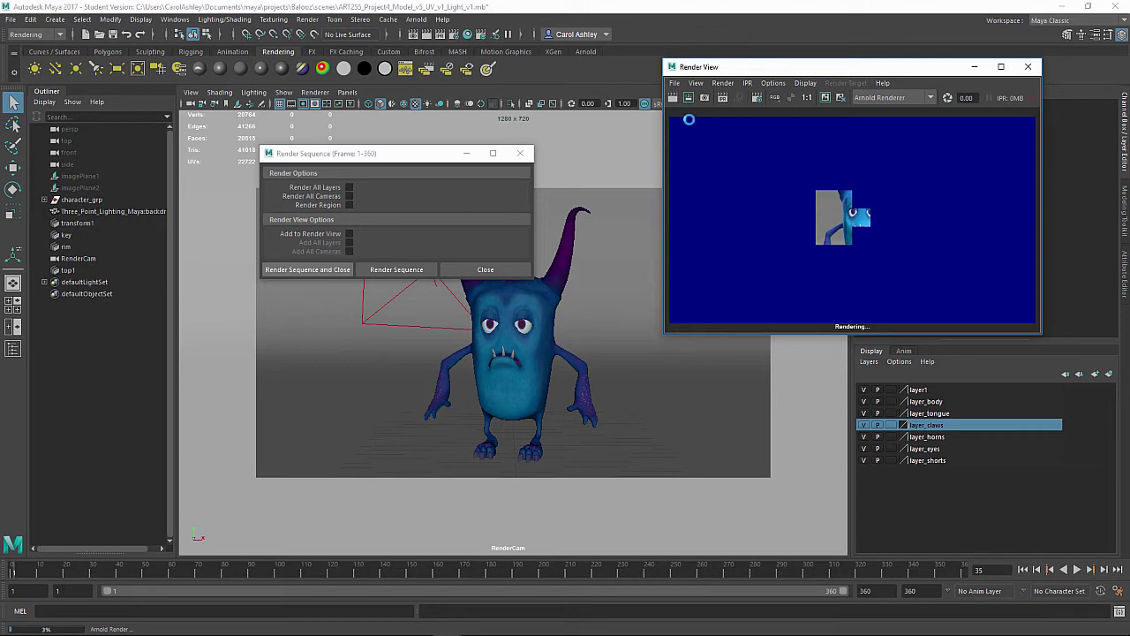
Step: Open the Balooz project's images folder in File Explorer
click(128, 624)
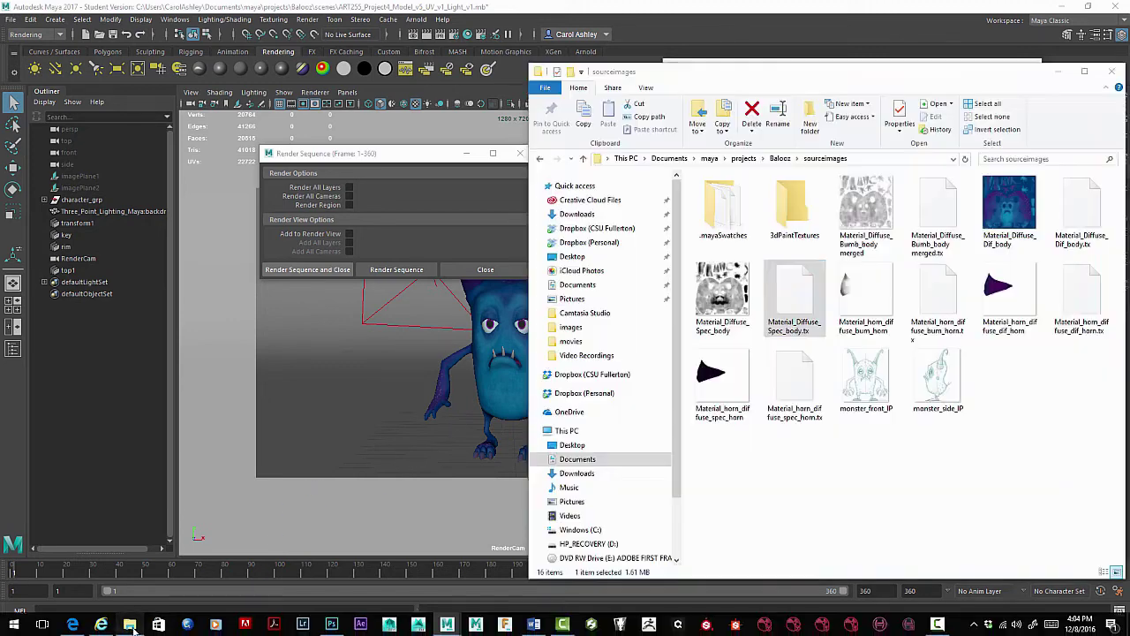
click(780, 158)
double_click(716, 256)
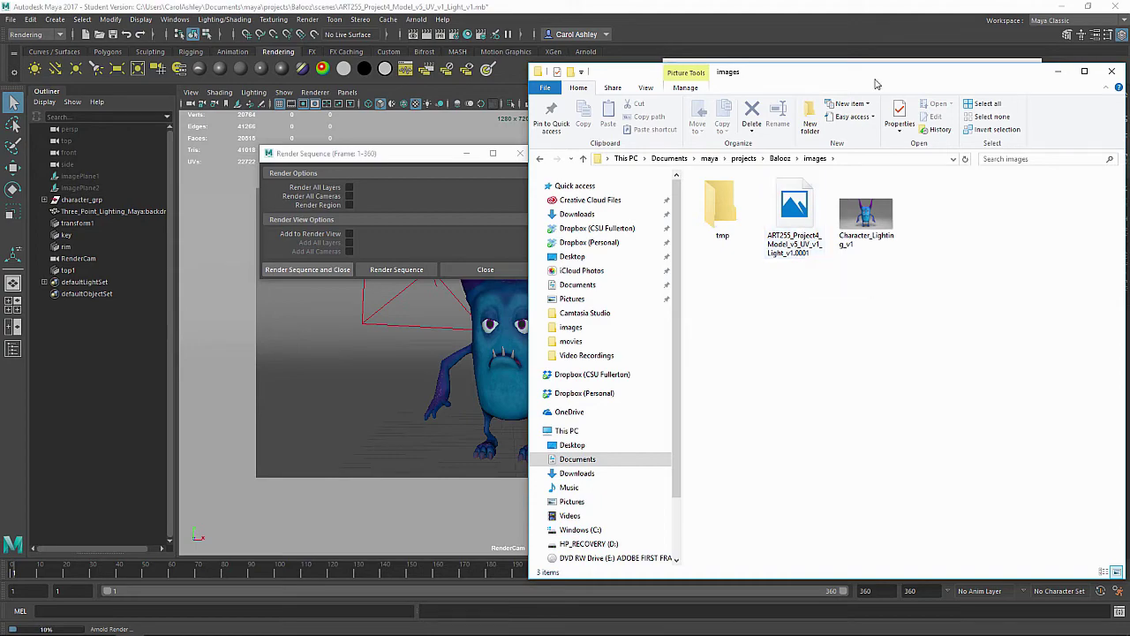
Step: Resize and position the Explorer window beside the Render View
drag(871, 66, 846, 329)
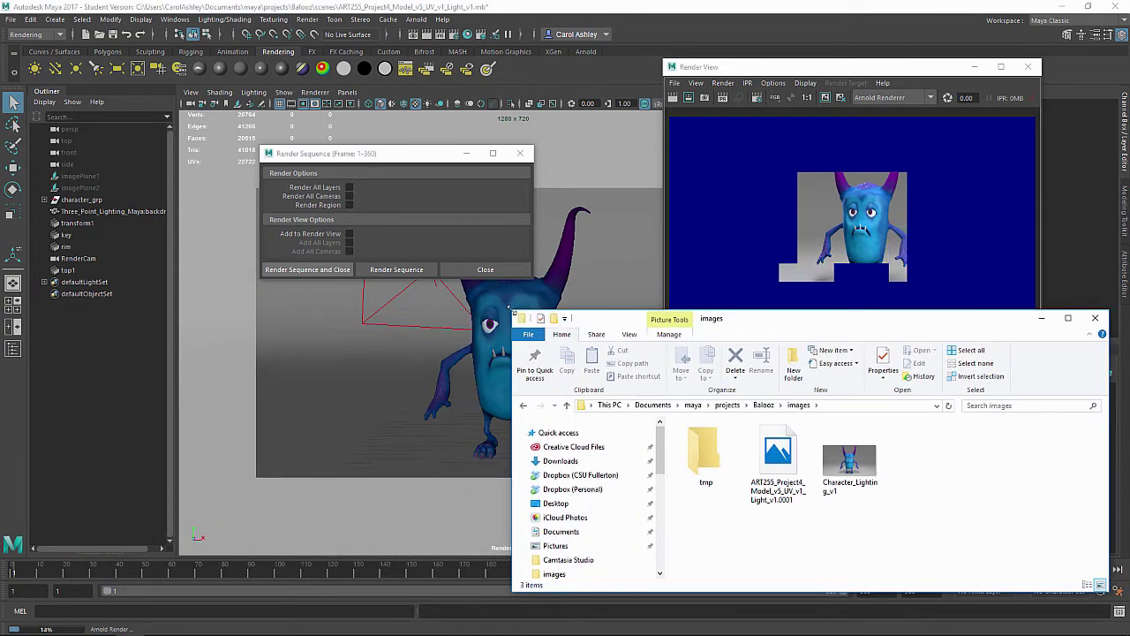
drag(512, 307, 684, 302)
drag(938, 316, 927, 311)
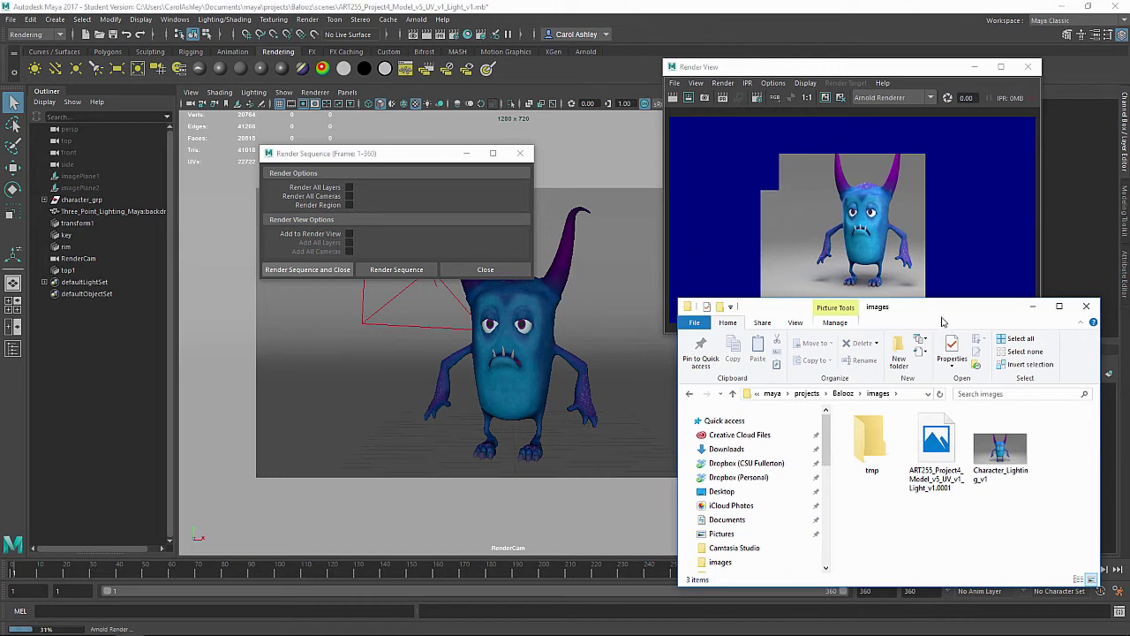
drag(943, 317, 924, 335)
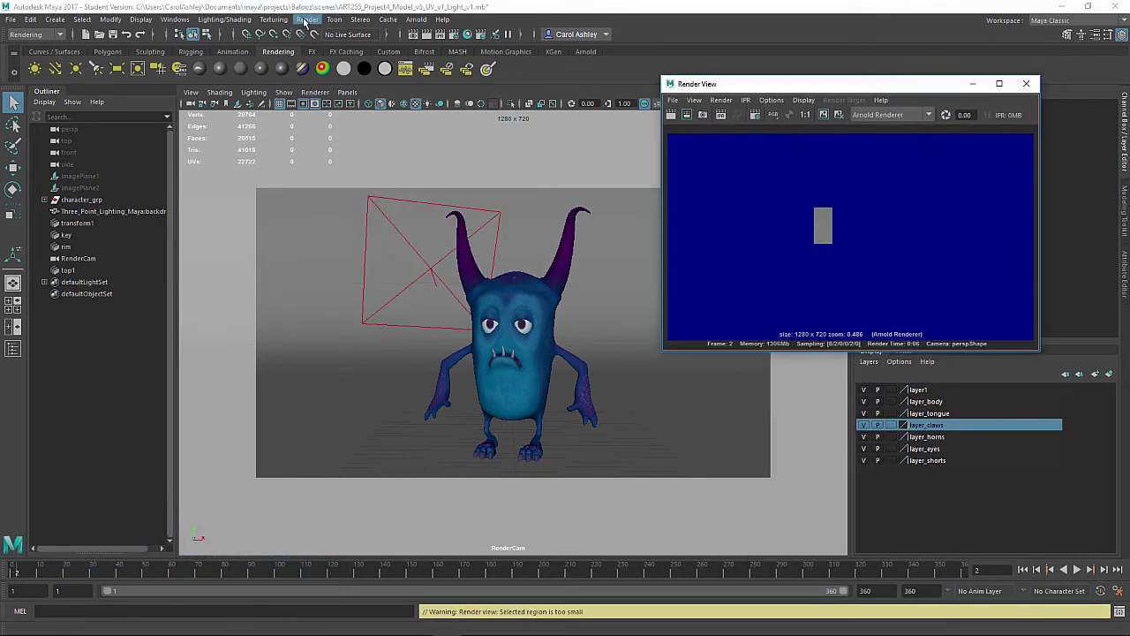
Step: Turn off the Alpha channel (Mask) output in Render Settings
click(306, 19)
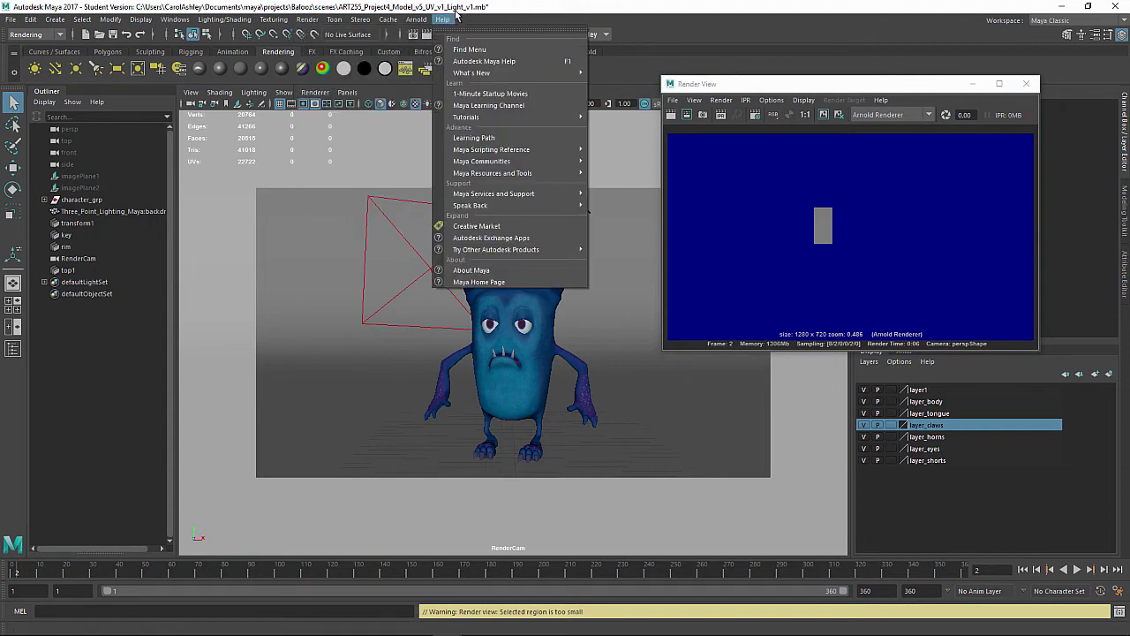
click(495, 12)
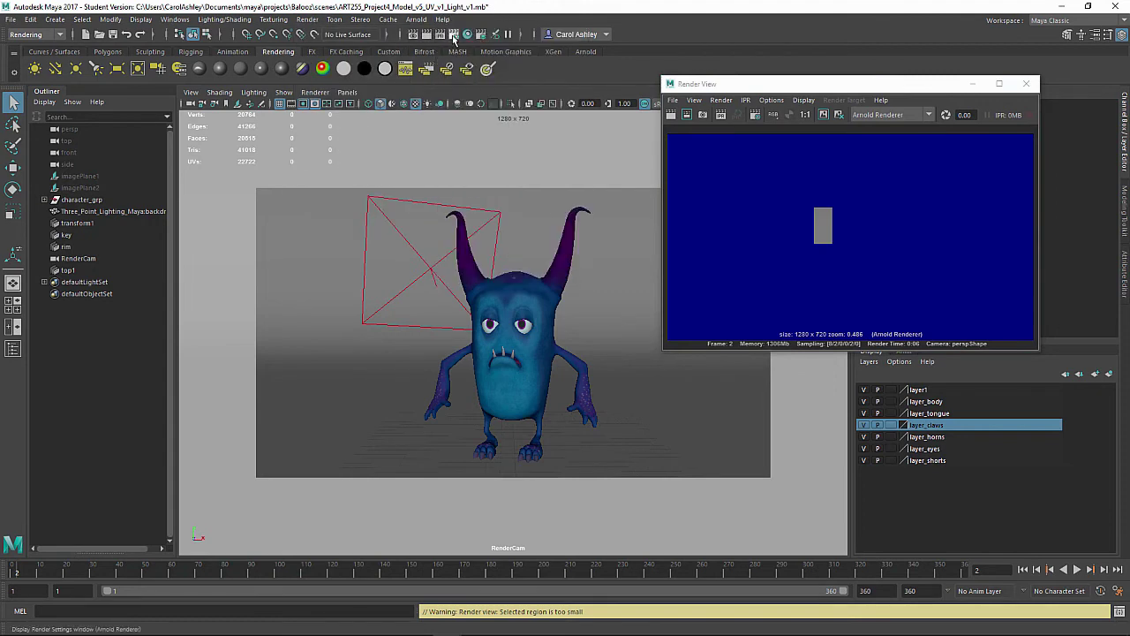
click(453, 34)
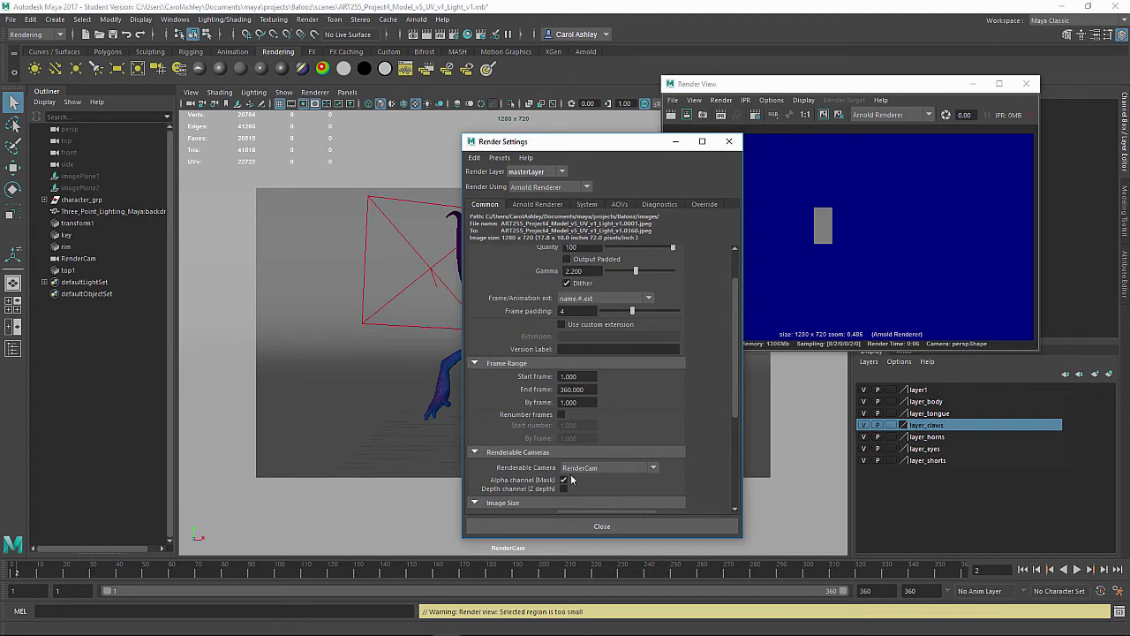
click(563, 479)
click(600, 526)
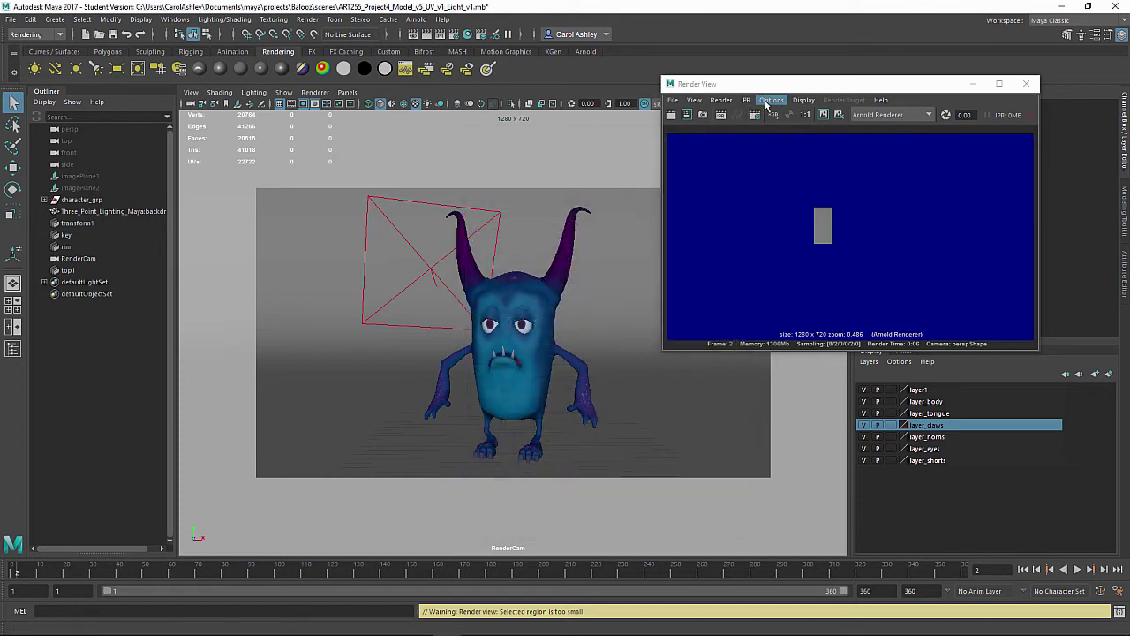
Step: Test-render the current frame from RenderCam in the Render View
click(724, 102)
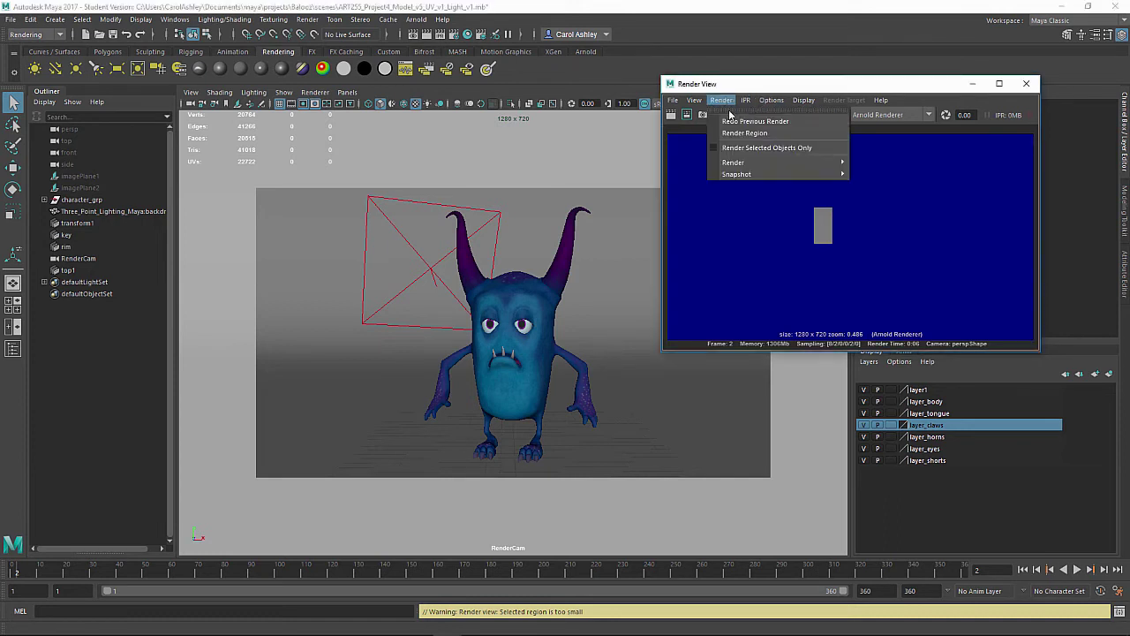
mouse_move(738, 166)
mouse_move(830, 162)
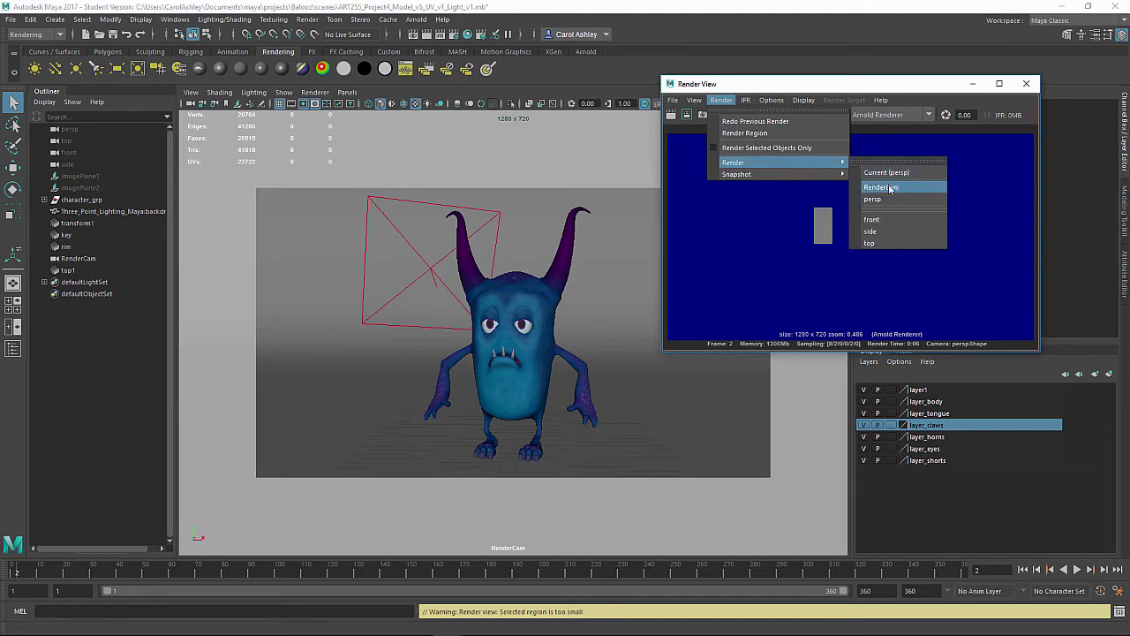
click(890, 187)
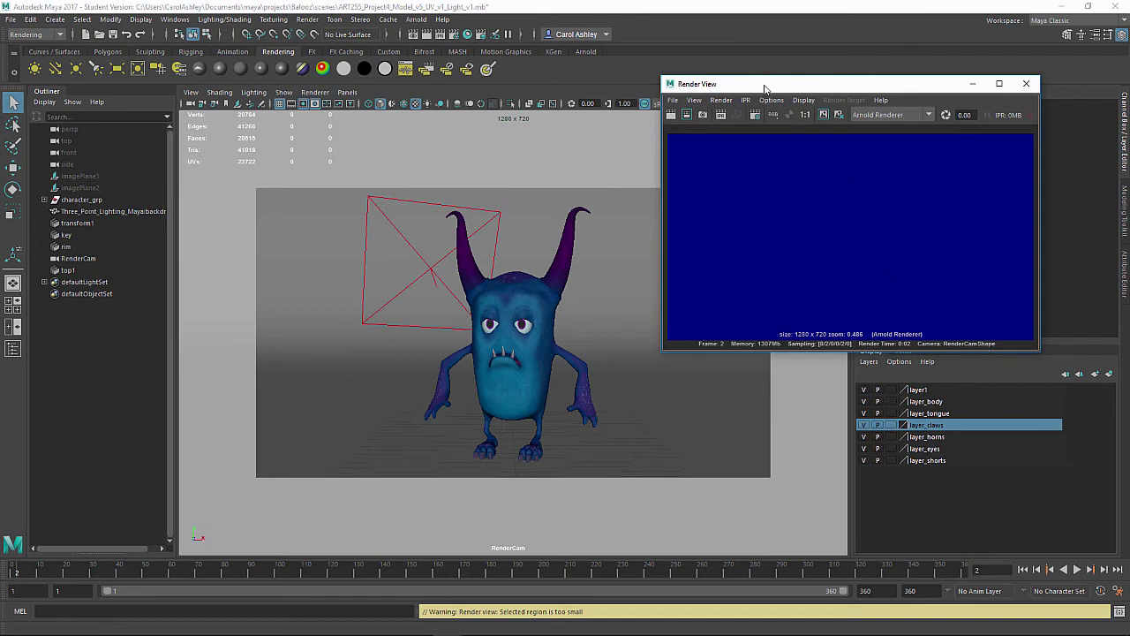
drag(765, 89, 771, 144)
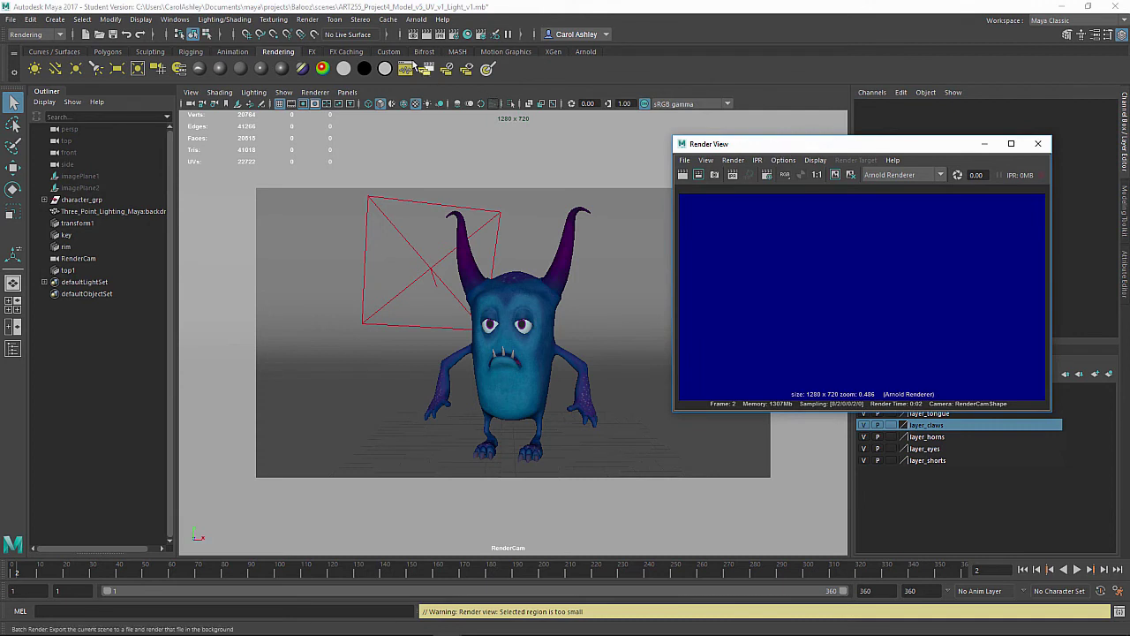
Step: Bring up the Render > Render Sequence options from the main menu bar
click(304, 19)
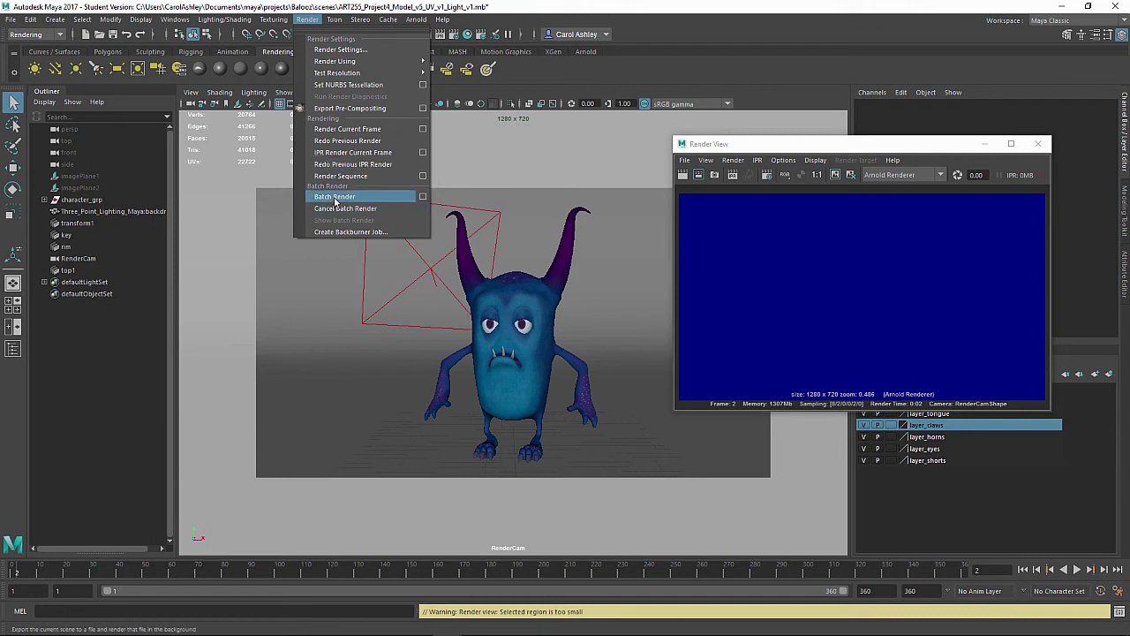
click(424, 176)
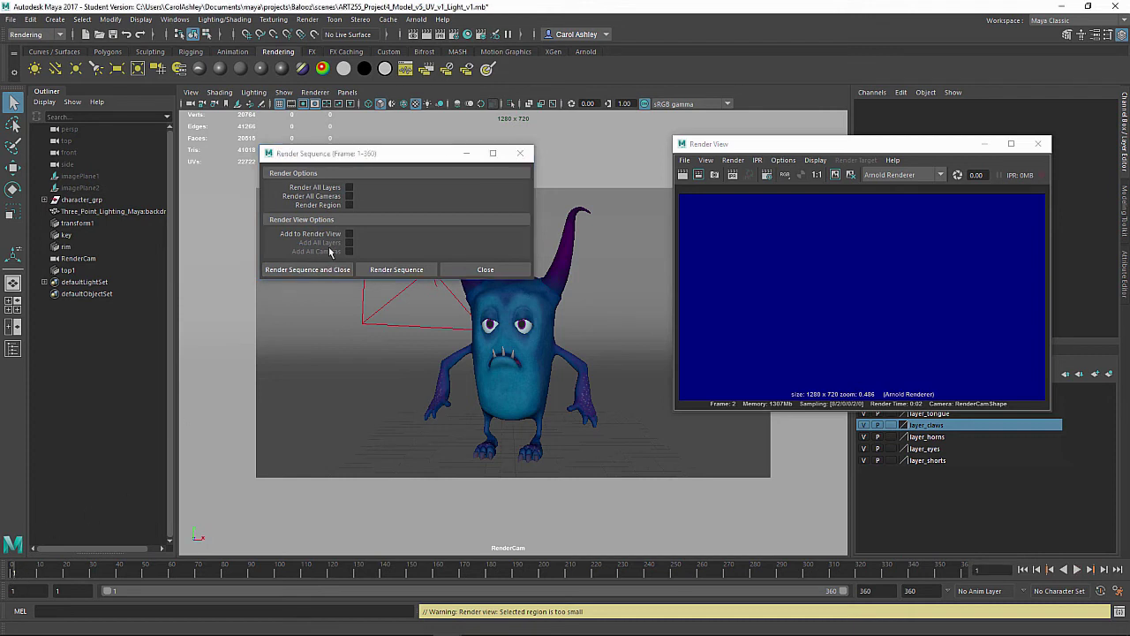
Step: Start rendering the full 1–360 turntable sequence from RenderCam
key(Escape)
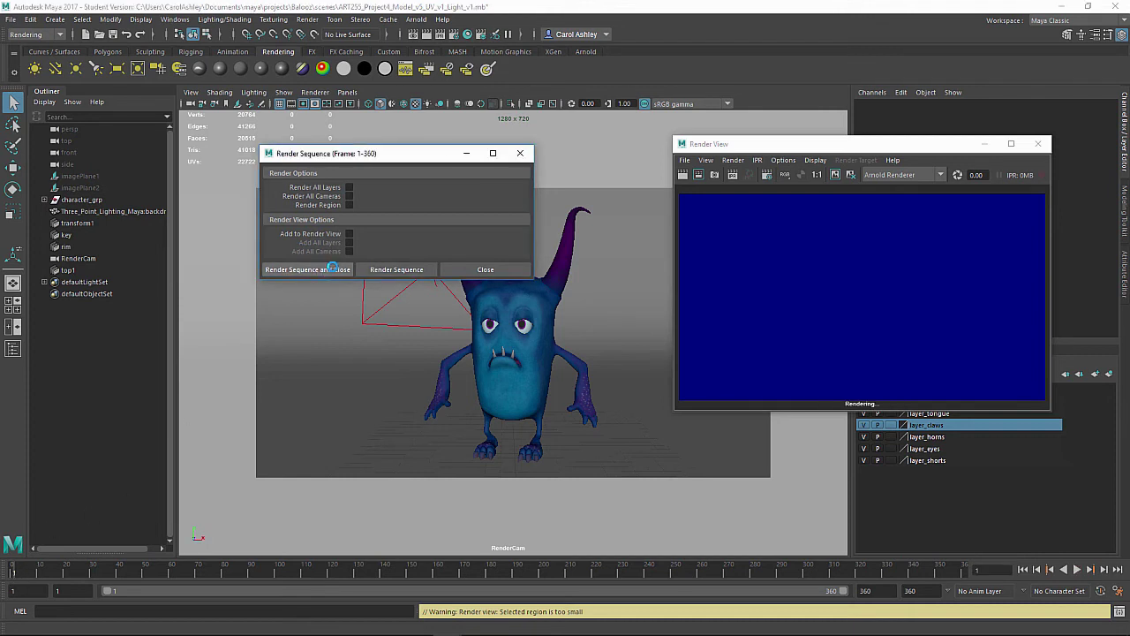